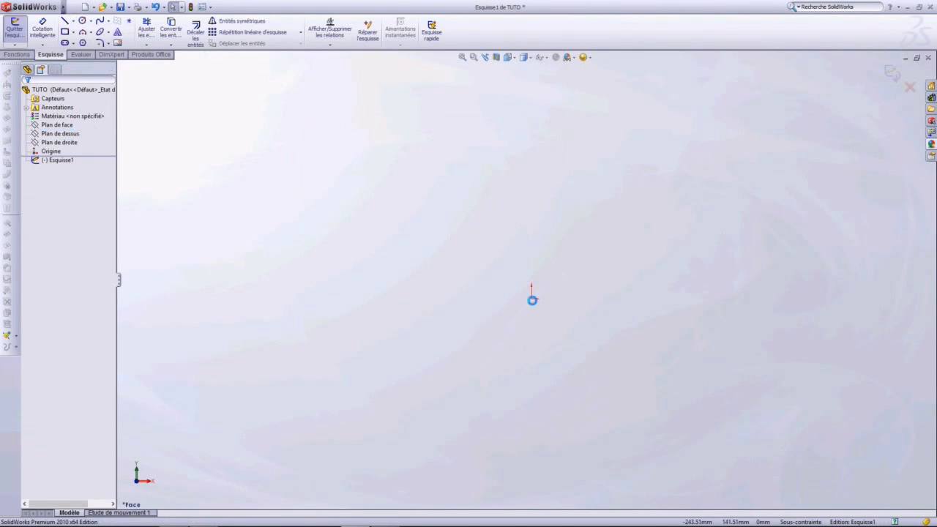
Step: Draw the rectangular construction-line layout and dimension its height 130
{"action": "left_click", "coordinate": [532, 299]}
{"action": "left_click", "coordinate": [314, 299]}
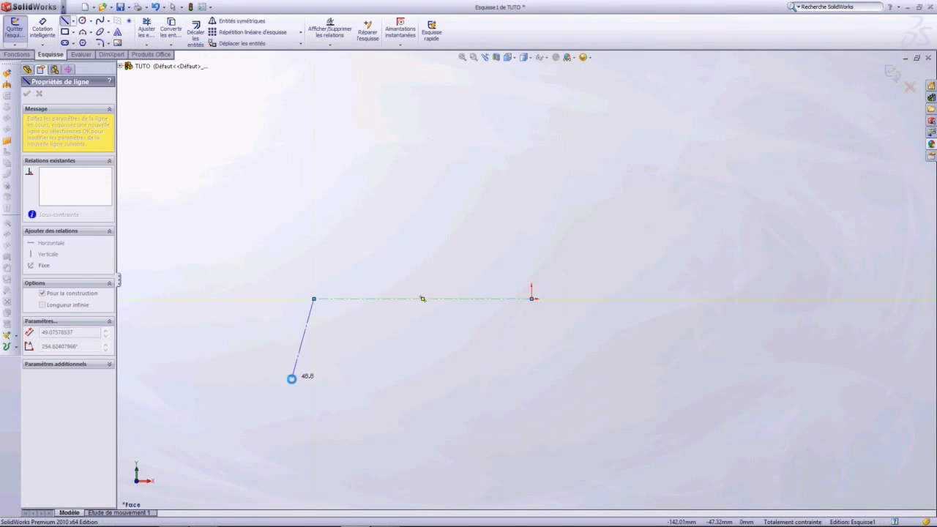
{"action": "left_click", "coordinate": [533, 87]}
{"action": "left_click", "coordinate": [314, 88]}
{"action": "left_click", "coordinate": [314, 298]}
{"action": "key", "text": "Escape"}
{"action": "left_click", "coordinate": [603, 182]}
{"action": "type", "text": "130"}
{"action": "key", "text": "Return"}
{"action": "left_click", "coordinate": [425, 359]}
{"action": "key", "text": "Return"}
{"action": "key", "text": "Escape"}
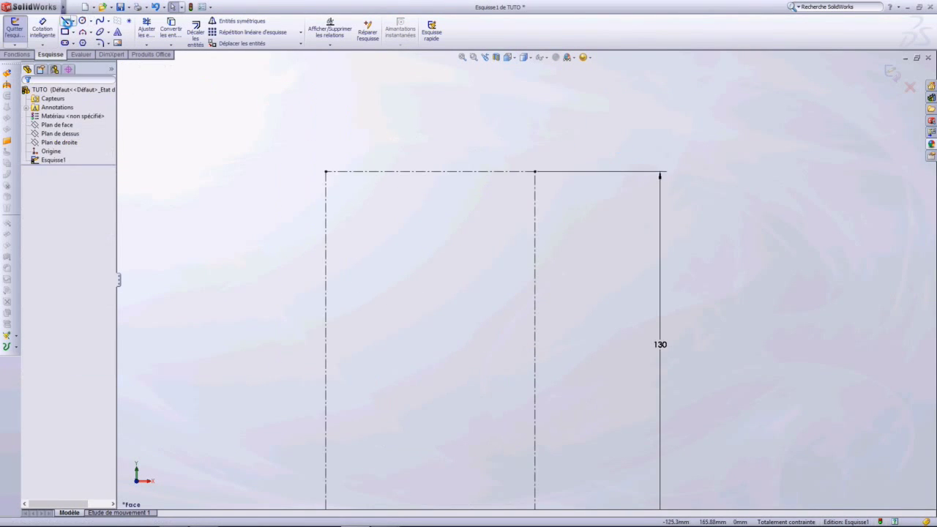
Step: Draw the rim's profile lines from the left centreline
{"action": "left_click", "coordinate": [66, 22]}
{"action": "left_click", "coordinate": [326, 212]}
{"action": "left_click", "coordinate": [461, 211]}
{"action": "double_click", "coordinate": [504, 195]}
{"action": "left_click", "coordinate": [326, 233]}
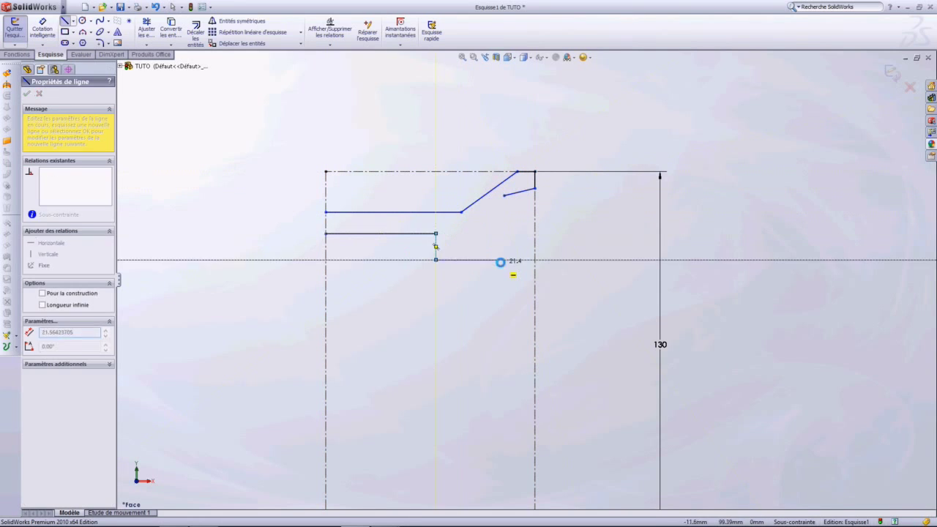
{"action": "left_click", "coordinate": [42, 28]}
Step: Dimension the profile with a 5 offset, 10 thickness, 25 height and 55 length
{"action": "left_click", "coordinate": [381, 212]}
{"action": "left_click", "coordinate": [272, 215]}
{"action": "type", "text": "5"}
{"action": "key", "text": "Return"}
{"action": "left_click", "coordinate": [434, 233]}
{"action": "left_click", "coordinate": [251, 240]}
{"action": "type", "text": "10"}
{"action": "key", "text": "Return"}
{"action": "left_click", "coordinate": [621, 221]}
{"action": "type", "text": "25"}
{"action": "left_click", "coordinate": [412, 201]}
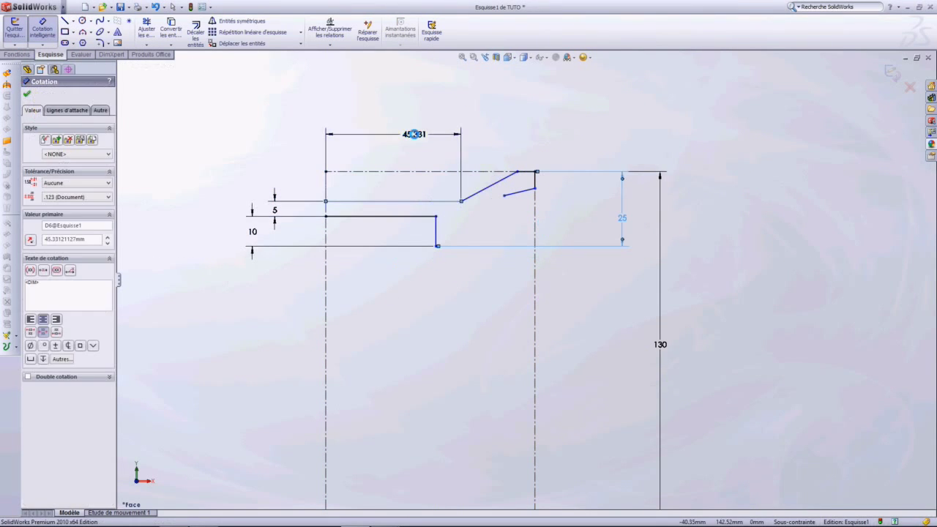
{"action": "left_click", "coordinate": [391, 177]}
{"action": "key", "text": "Return"}
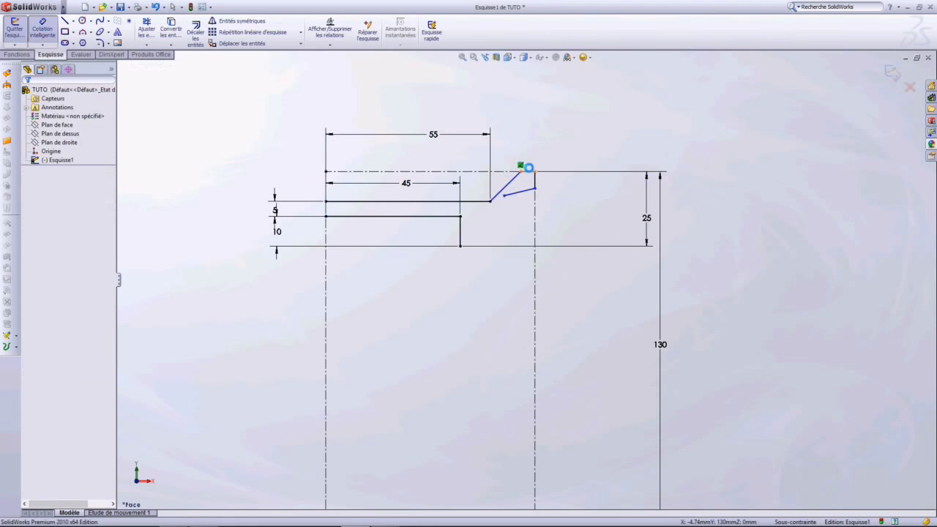
Step: Dimension the chamfer at 3 by 3
{"action": "left_click", "coordinate": [533, 171]}
{"action": "left_click", "coordinate": [552, 185]}
{"action": "type", "text": "3"}
{"action": "key", "text": "Return"}
{"action": "left_click", "coordinate": [600, 192]}
{"action": "type", "text": "3"}
{"action": "key", "text": "Return"}
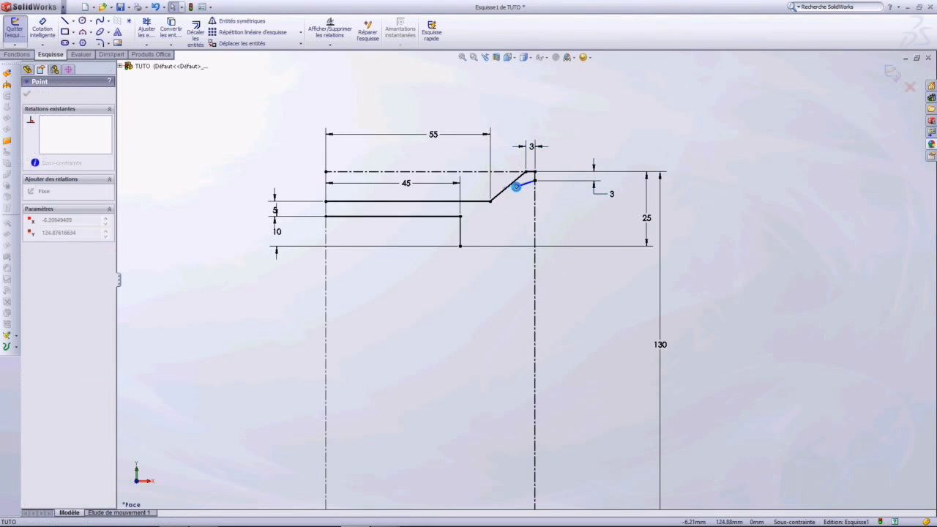
Step: Finish the flange spline and revolve the profile about the axis into Révolution1
{"action": "double_click", "coordinate": [460, 246]}
{"action": "scroll", "coordinate": [532, 111], "scroll_direction": "up", "scroll_amount": 2}
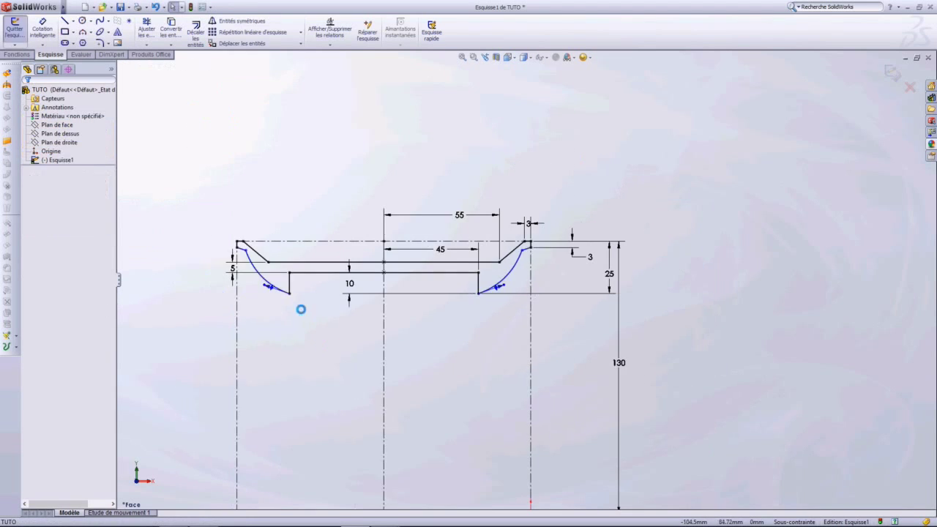
{"action": "left_click", "coordinate": [483, 372]}
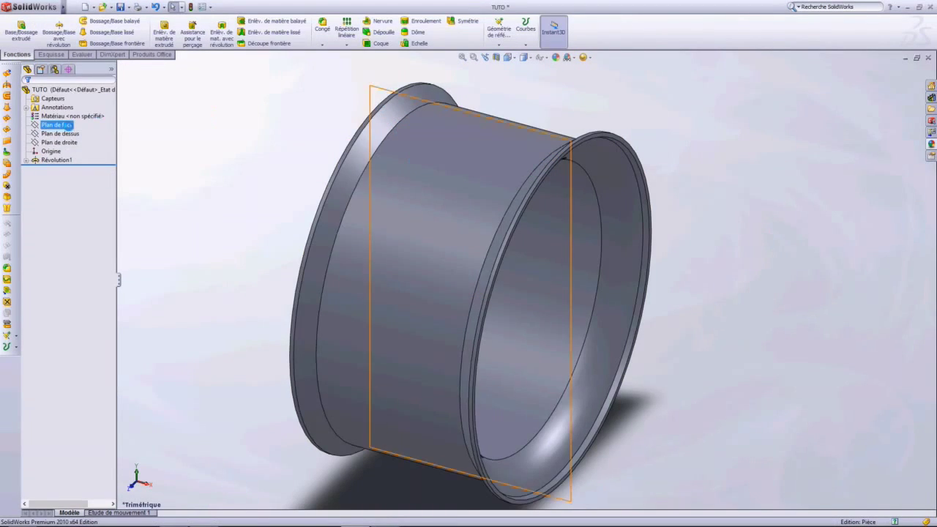
Step: On the front plane, sketch the dimensioned face line and its curved spline edge (14, 22)
{"action": "left_click", "coordinate": [625, 377]}
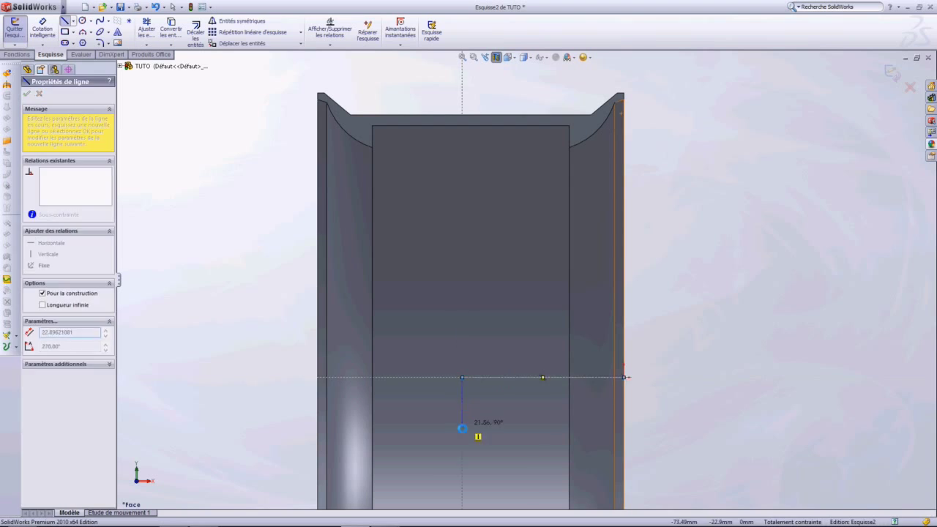
{"action": "left_click", "coordinate": [42, 29]}
{"action": "left_click", "coordinate": [558, 407]}
{"action": "left_click", "coordinate": [607, 438]}
{"action": "left_click", "coordinate": [65, 22]}
{"action": "scroll", "coordinate": [650, 67], "scroll_direction": "up", "scroll_amount": 5}
{"action": "left_click", "coordinate": [458, 274]}
{"action": "scroll", "coordinate": [458, 273], "scroll_direction": "down", "scroll_amount": 5}
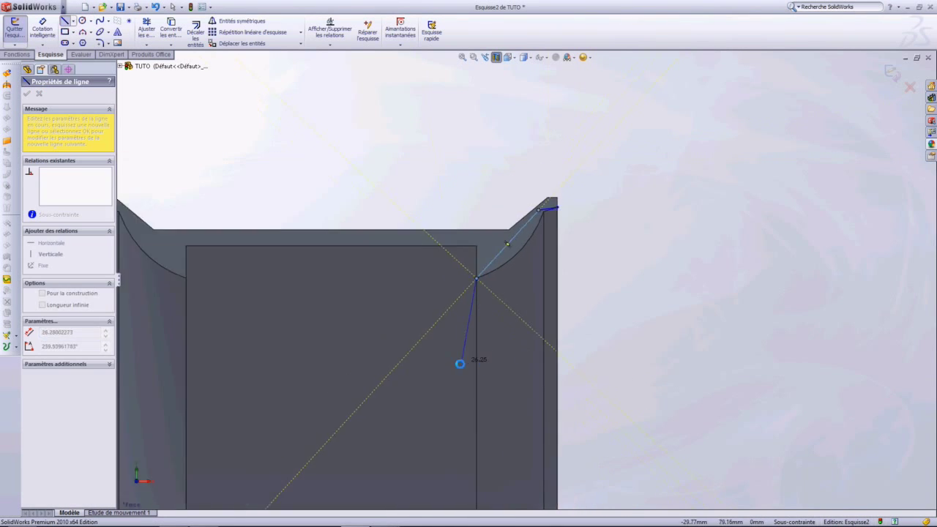
{"action": "double_click", "coordinate": [489, 417]}
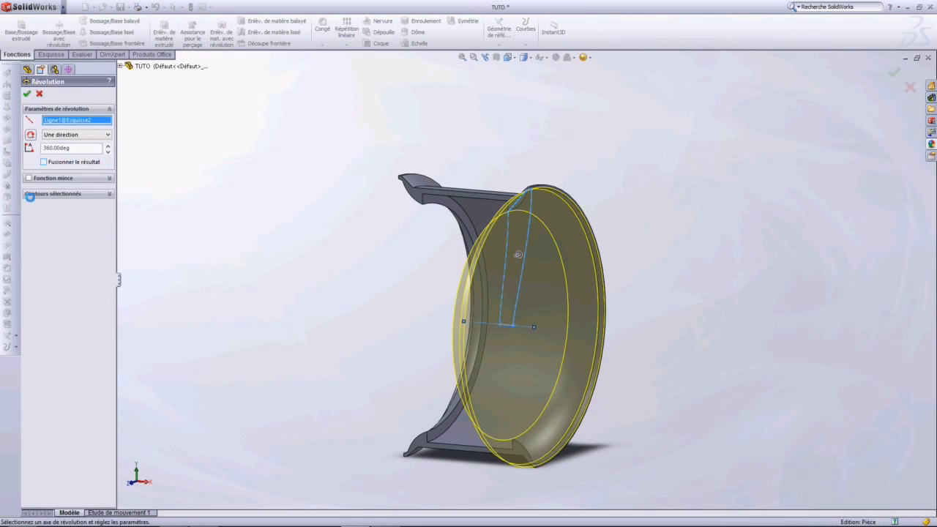
Step: Accept the face revolve and start a Right Plane sketch viewed normal to it
{"action": "left_click", "coordinate": [495, 57]}
{"action": "left_click", "coordinate": [59, 150]}
{"action": "left_click", "coordinate": [50, 54]}
Step: Draw a vertical and a diagonal centreline 36° apart
{"action": "left_click", "coordinate": [65, 21]}
{"action": "left_click", "coordinate": [448, 132]}
{"action": "left_click", "coordinate": [449, 327]}
{"action": "left_click", "coordinate": [564, 168]}
{"action": "left_click", "coordinate": [43, 26]}
{"action": "left_click", "coordinate": [449, 220]}
{"action": "left_click", "coordinate": [512, 241]}
{"action": "left_click", "coordinate": [502, 105]}
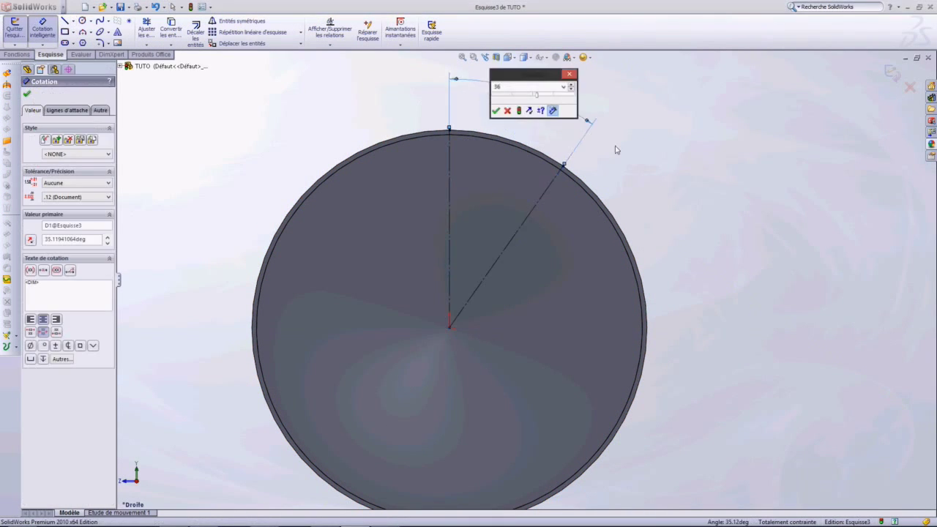
{"action": "type", "text": "36"}
Step: Add circles of diameter 190 and 20 around the wheel centre
{"action": "left_click", "coordinate": [82, 21]}
{"action": "mouse_move", "coordinate": [423, 399]}
{"action": "left_mouse_down"}
{"action": "mouse_move", "coordinate": [463, 398]}
{"action": "mouse_move", "coordinate": [607, 353]}
{"action": "left_mouse_up"}
{"action": "left_click", "coordinate": [42, 25]}
{"action": "type", "text": "190"}
{"action": "key", "text": "Return"}
{"action": "left_click", "coordinate": [510, 414]}
{"action": "type", "text": "20"}
Step: Draw the spoke outline lines at 9° and 21° and round the corner with R25
{"action": "left_click", "coordinate": [438, 381]}
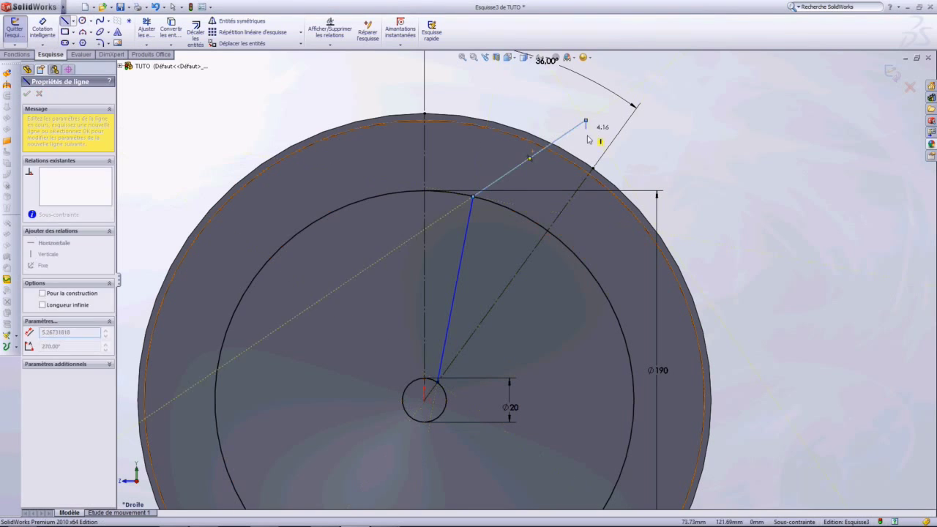
{"action": "left_click", "coordinate": [472, 196]}
{"action": "left_click", "coordinate": [586, 119]}
{"action": "left_click", "coordinate": [407, 411]}
{"action": "left_click", "coordinate": [43, 26]}
{"action": "left_click", "coordinate": [403, 308]}
{"action": "left_click", "coordinate": [435, 293]}
{"action": "left_click", "coordinate": [419, 272]}
{"action": "left_click", "coordinate": [545, 213]}
{"action": "left_click", "coordinate": [564, 152]}
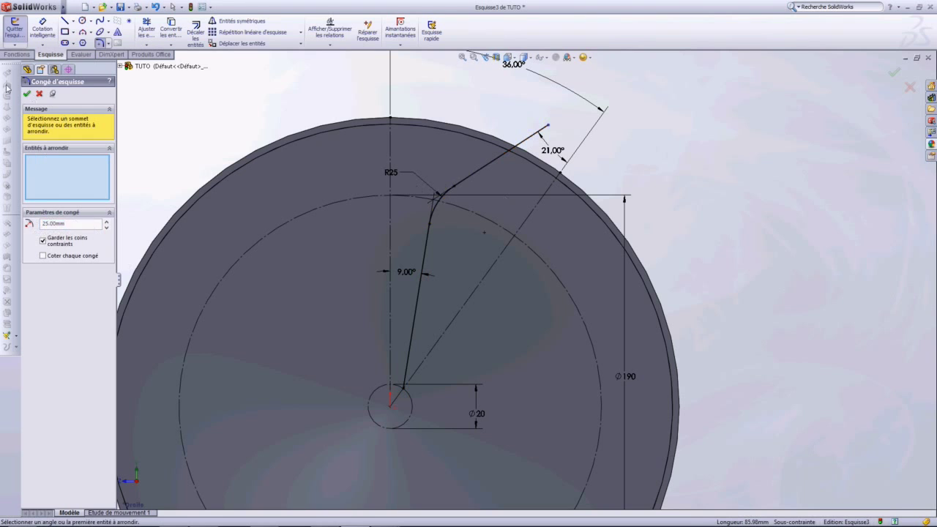
{"action": "key", "text": "Escape"}
{"action": "left_click", "coordinate": [447, 189]}
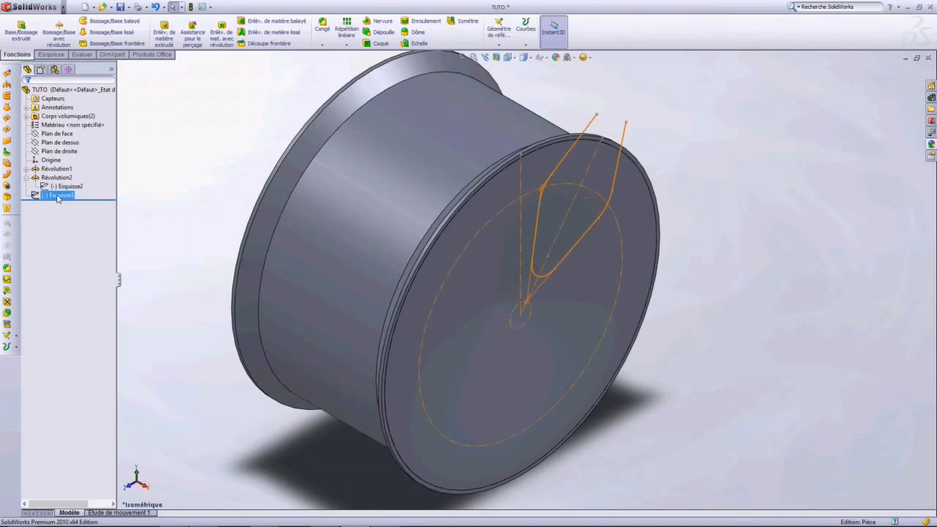
Step: Project the outline onto the face and create a plane offset from the Right Plane
{"action": "key", "text": "Return"}
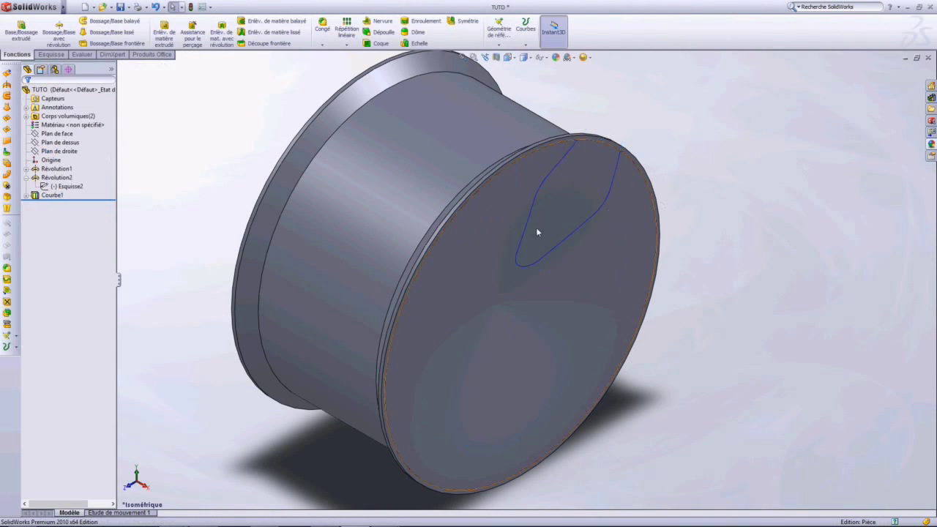
{"action": "left_click_drag", "start_coordinate": [353, 223], "coordinate": [179, 182], "text": "ctrl"}
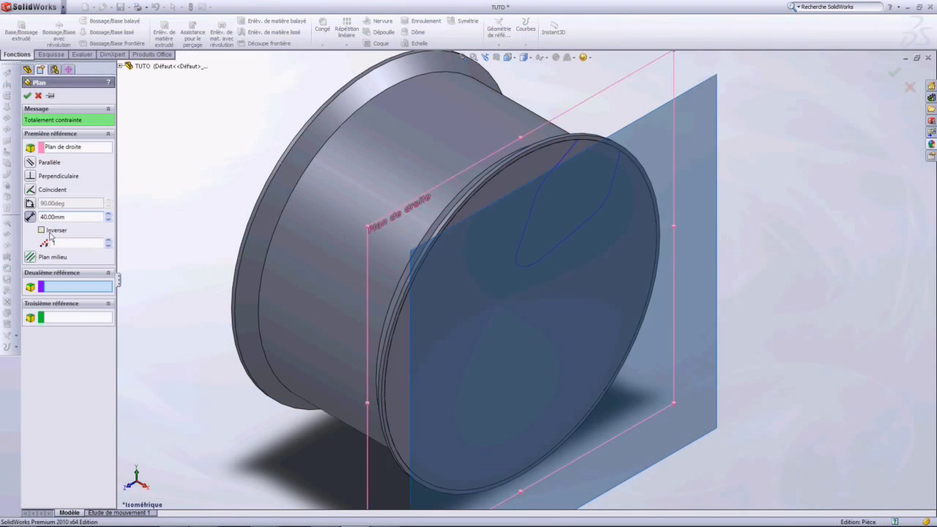
{"action": "key", "text": "Return"}
Step: Draw a line from the centre at 36° to the vertical
{"action": "mouse_move", "coordinate": [498, 312]}
{"action": "left_mouse_down"}
{"action": "mouse_move", "coordinate": [498, 135]}
{"action": "mouse_move", "coordinate": [607, 172]}
{"action": "left_mouse_up"}
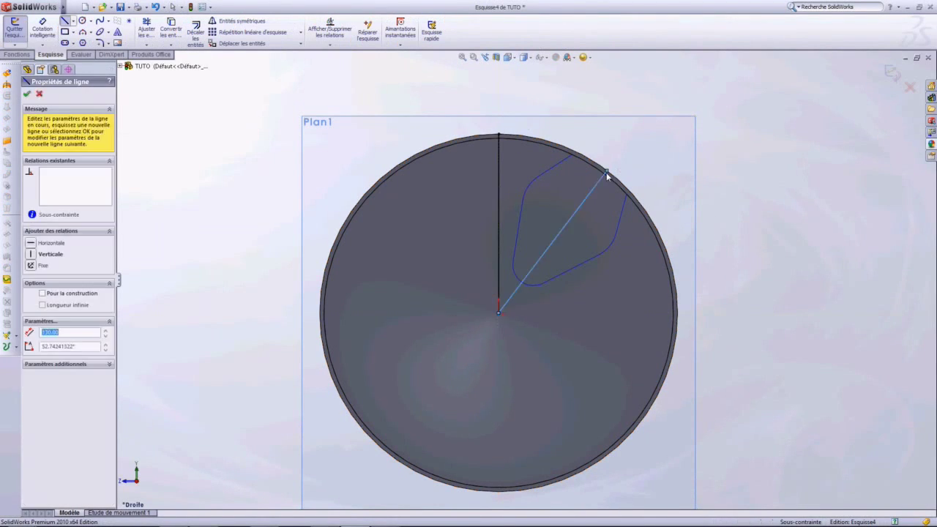
{"action": "left_click", "coordinate": [42, 28]}
{"action": "left_click", "coordinate": [498, 219]}
{"action": "left_click", "coordinate": [556, 230]}
{"action": "left_click", "coordinate": [573, 110]}
{"action": "type", "text": "36"}
{"action": "key", "text": "Return"}
{"action": "scroll", "coordinate": [461, 406], "scroll_direction": "up", "scroll_amount": 3}
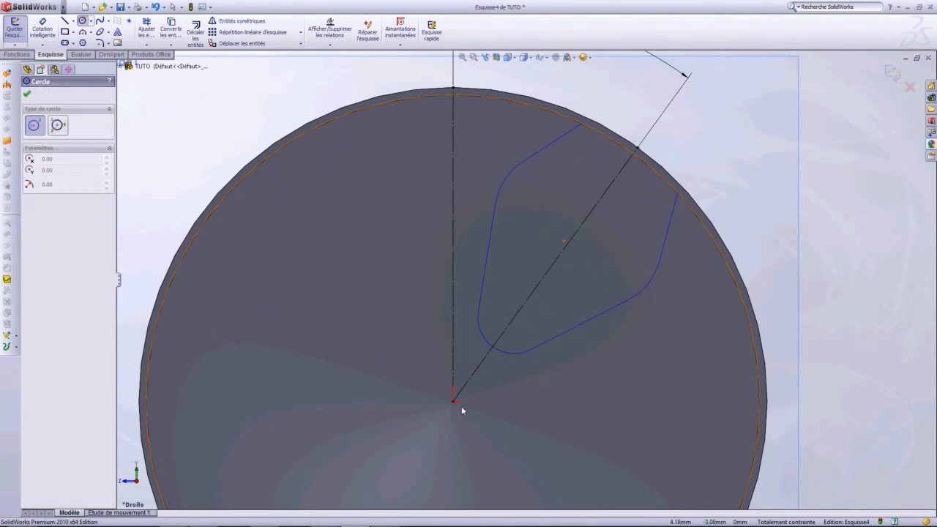
Step: Draw the construction circles around the centre and set diameters 34 and 96
{"action": "left_click", "coordinate": [453, 401]}
{"action": "left_click", "coordinate": [671, 401]}
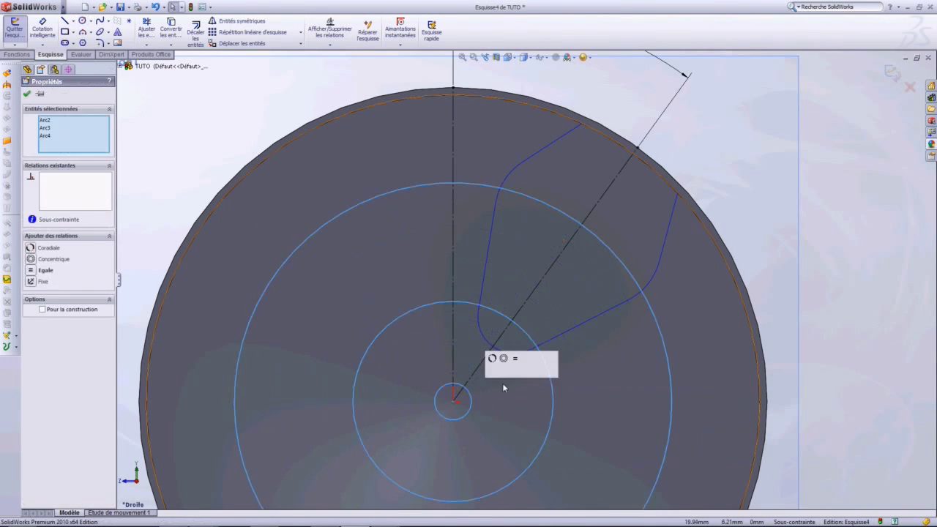
{"action": "left_click", "coordinate": [43, 27]}
{"action": "left_click", "coordinate": [437, 395]}
{"action": "left_click", "coordinate": [407, 401]}
{"action": "type", "text": "34"}
{"action": "left_click", "coordinate": [306, 384]}
{"action": "type", "text": "96"}
{"action": "key", "text": "Return"}
Step: Resize the outer construction circle to diameter 180
{"action": "left_click", "coordinate": [671, 391]}
{"action": "left_click", "coordinate": [835, 386]}
{"action": "left_click_drag", "start_coordinate": [454, 184], "coordinate": [435, 163]}
{"action": "left_click", "coordinate": [42, 28]}
{"action": "left_click", "coordinate": [872, 395]}
{"action": "type", "text": "180"}
{"action": "key", "text": "Return"}
Step: Draw the inner spoke guide line at 16° from the vertical centreline
{"action": "left_click", "coordinate": [65, 20]}
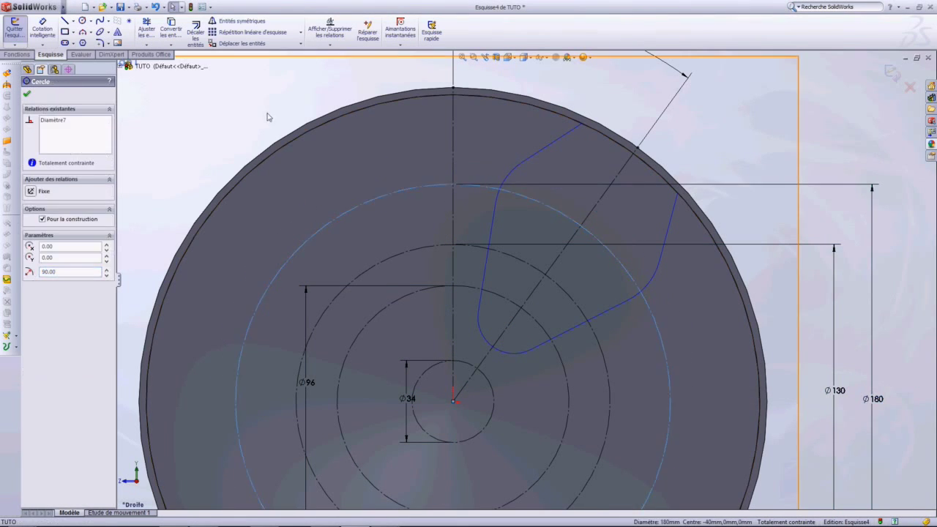
{"action": "scroll", "coordinate": [728, 211], "scroll_direction": "down", "scroll_amount": 2}
{"action": "left_click", "coordinate": [469, 192]}
{"action": "double_click", "coordinate": [428, 401]}
{"action": "left_click", "coordinate": [43, 28]}
{"action": "left_click", "coordinate": [453, 293]}
{"action": "left_click", "coordinate": [397, 292]}
{"action": "left_click", "coordinate": [439, 144]}
{"action": "type", "text": "16"}
Step: Add the outer spoke segment to the rim and set its angle to 22°
{"action": "left_click", "coordinate": [593, 126]}
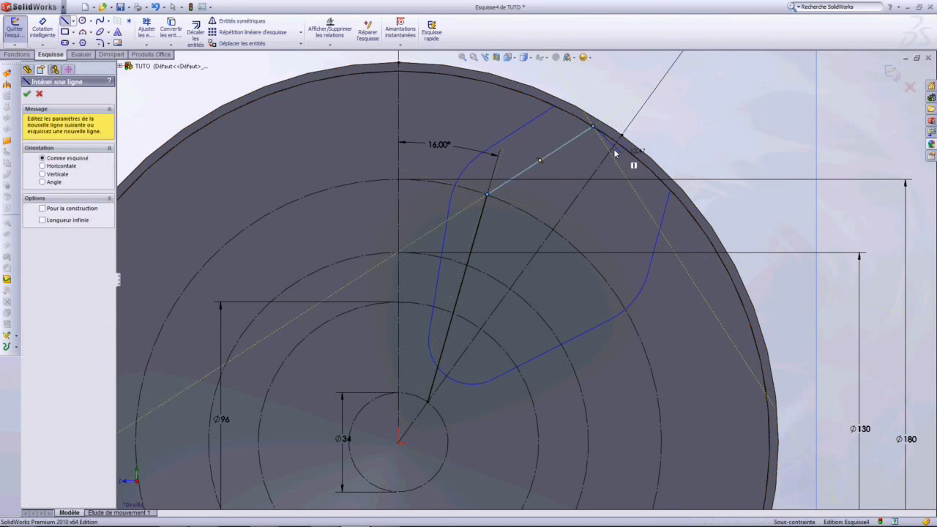
{"action": "key", "text": "d"}
{"action": "left_click", "coordinate": [554, 196]}
{"action": "type", "text": "22"}
{"action": "key", "text": "Return"}
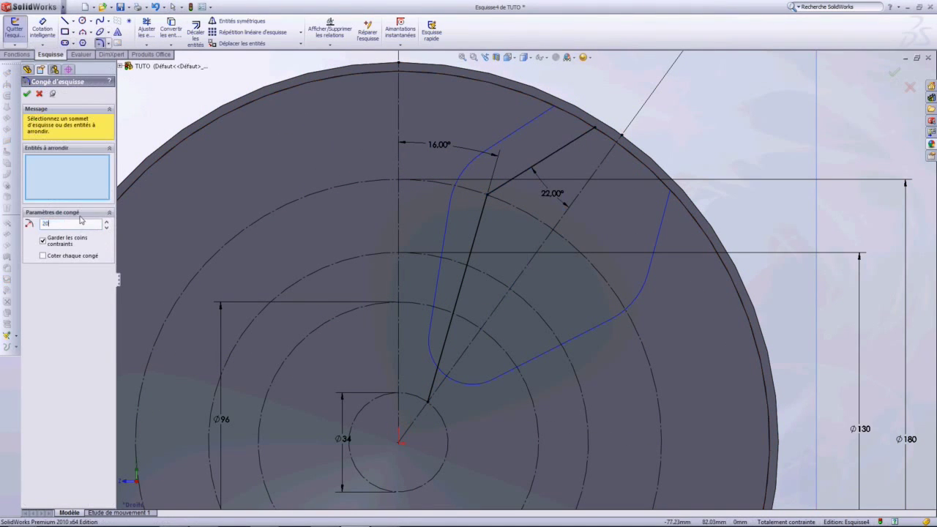
Step: Fillet the bend R20, trim, add a tangent spline, and loft Surface-Lissage1
{"action": "left_click", "coordinate": [28, 94]}
{"action": "left_click", "coordinate": [146, 32]}
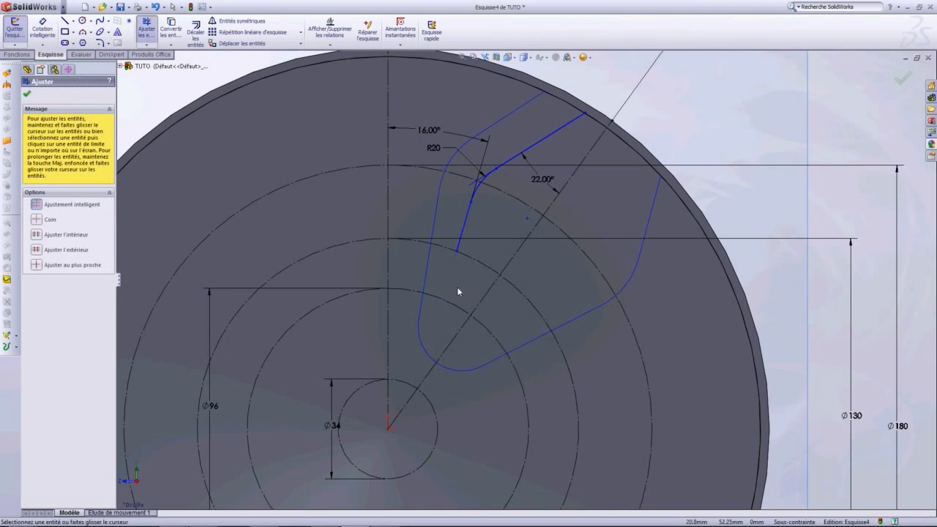
{"action": "double_click", "coordinate": [473, 321]}
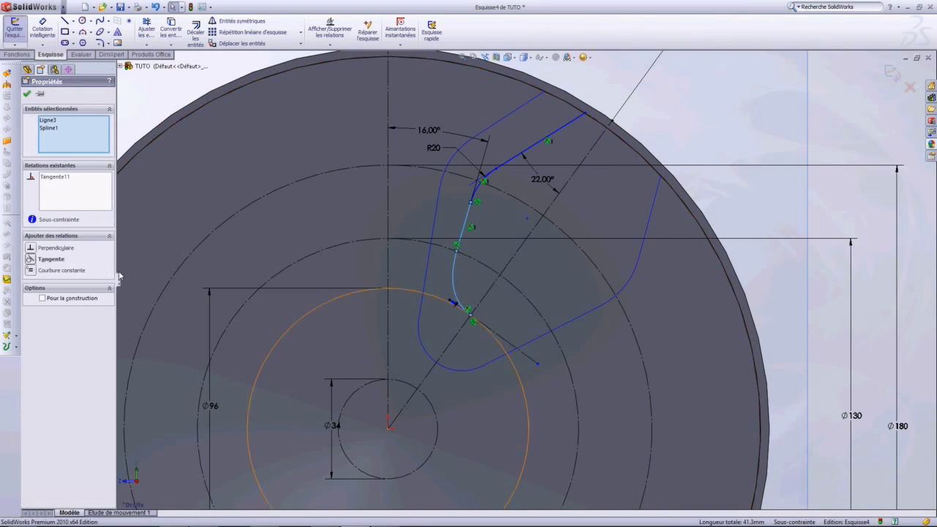
{"action": "left_click", "coordinate": [459, 283]}
{"action": "left_click", "coordinate": [468, 211], "text": "ctrl"}
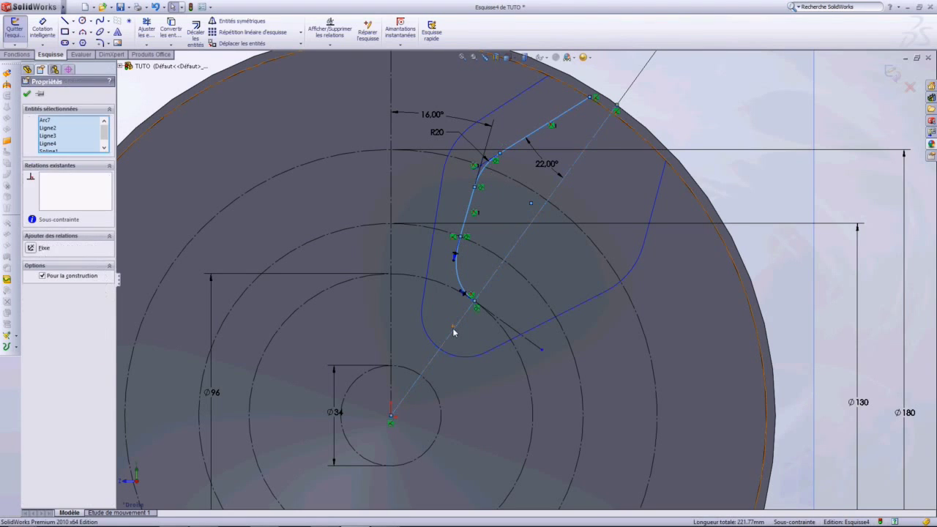
{"action": "left_click", "coordinate": [14, 29]}
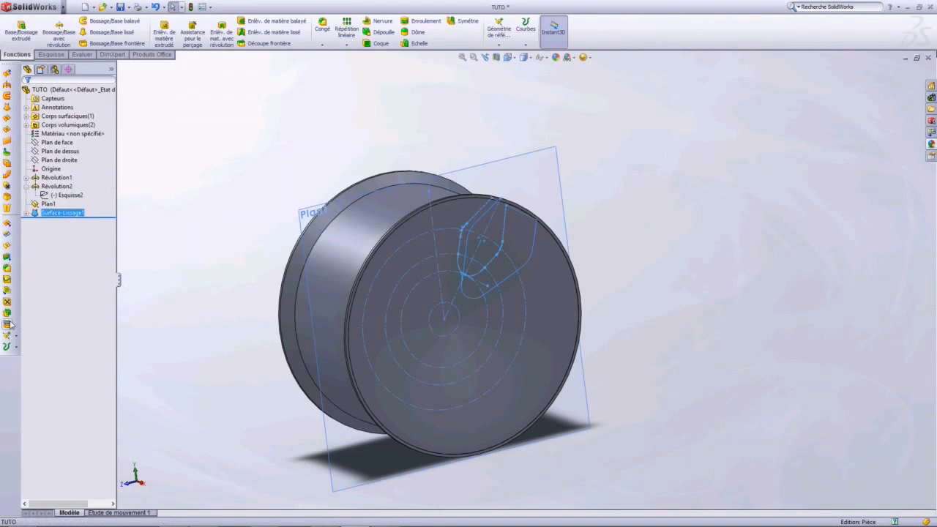
Step: Cut the wheel body with the lofted surface to open the first spoke
{"action": "left_click", "coordinate": [10, 325]}
{"action": "left_click", "coordinate": [469, 280]}
{"action": "key", "text": "Return"}
Step: Start a sketch on Plan1 and set the reference line angle to 72°
{"action": "left_click", "coordinate": [59, 160]}
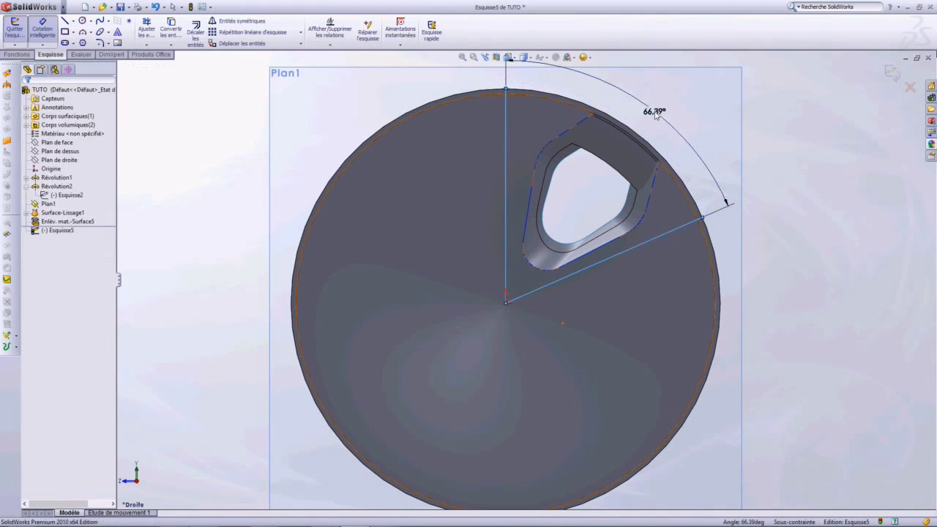
{"action": "left_click", "coordinate": [655, 116]}
{"action": "type", "text": "72"}
{"action": "key", "text": "Return"}
{"action": "scroll", "coordinate": [471, 256], "scroll_direction": "down", "scroll_amount": 3}
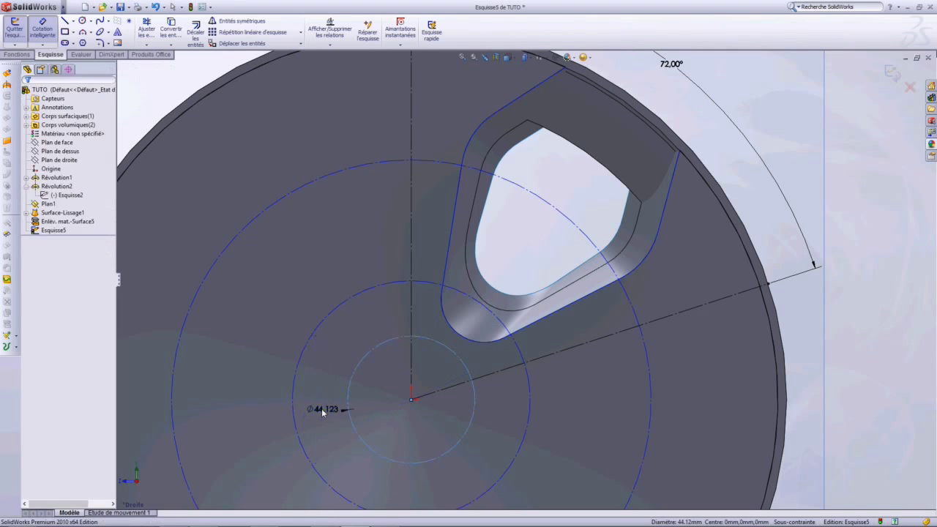
Step: Dimension the hub and outer circles to Ø46, Ø72 and Ø186
{"action": "left_click", "coordinate": [323, 412]}
{"action": "type", "text": "46"}
{"action": "key", "text": "Return"}
{"action": "left_click", "coordinate": [253, 386]}
{"action": "left_click", "coordinate": [173, 393]}
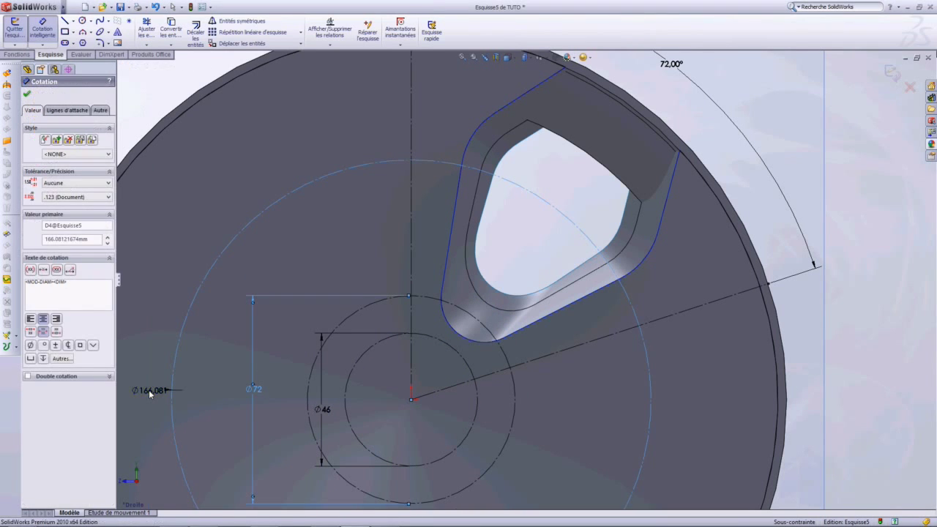
{"action": "left_click", "coordinate": [64, 22]}
Step: Draw a radial line from the wheel centre, dimensioned at 9° and 37°
{"action": "left_click", "coordinate": [411, 399]}
{"action": "left_click", "coordinate": [650, 279]}
{"action": "left_click", "coordinate": [43, 28]}
{"action": "left_click", "coordinate": [581, 320]}
{"action": "left_click", "coordinate": [781, 253]}
{"action": "left_click", "coordinate": [782, 252]}
{"action": "left_click", "coordinate": [711, 304]}
{"action": "key", "text": "t"}
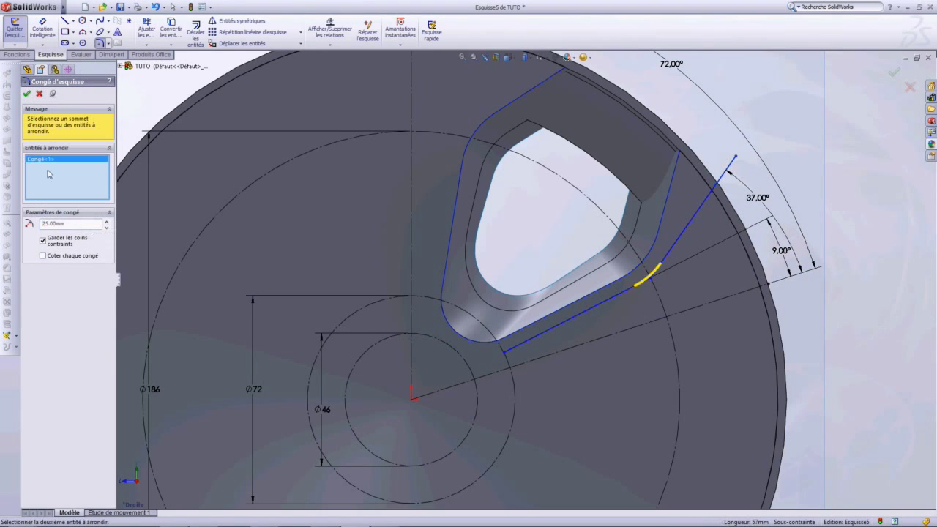
Step: Add an R25 fillet and hub-end arc, exit the sketch, and pick the front face for projection
{"action": "key", "text": "l"}
{"action": "left_click", "coordinate": [475, 378]}
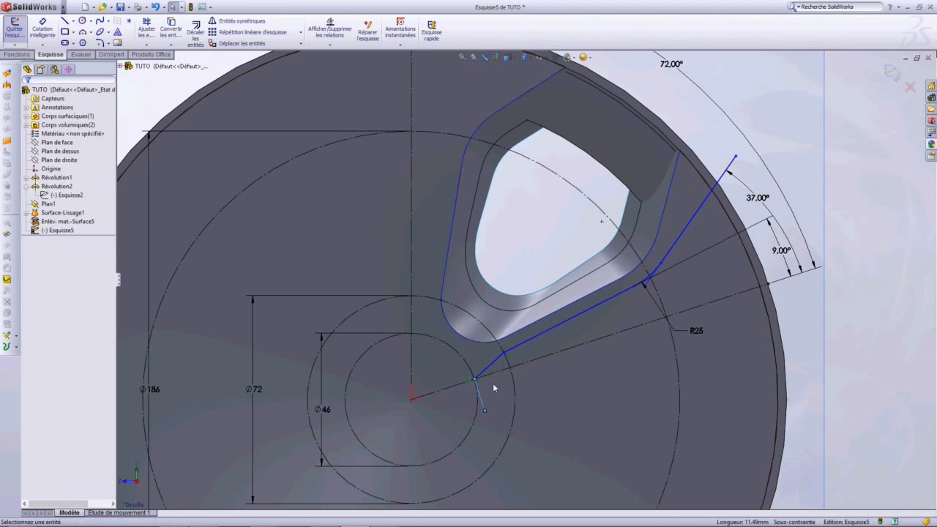
{"action": "left_click", "coordinate": [504, 353]}
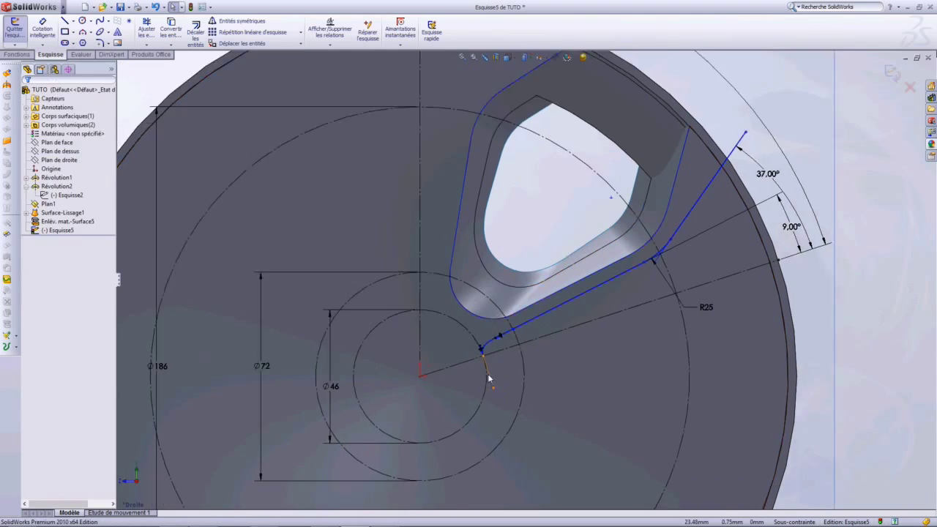
{"action": "scroll", "coordinate": [512, 366], "scroll_direction": "up", "scroll_amount": 3}
{"action": "scroll", "coordinate": [618, 210], "scroll_direction": "down", "scroll_amount": 4}
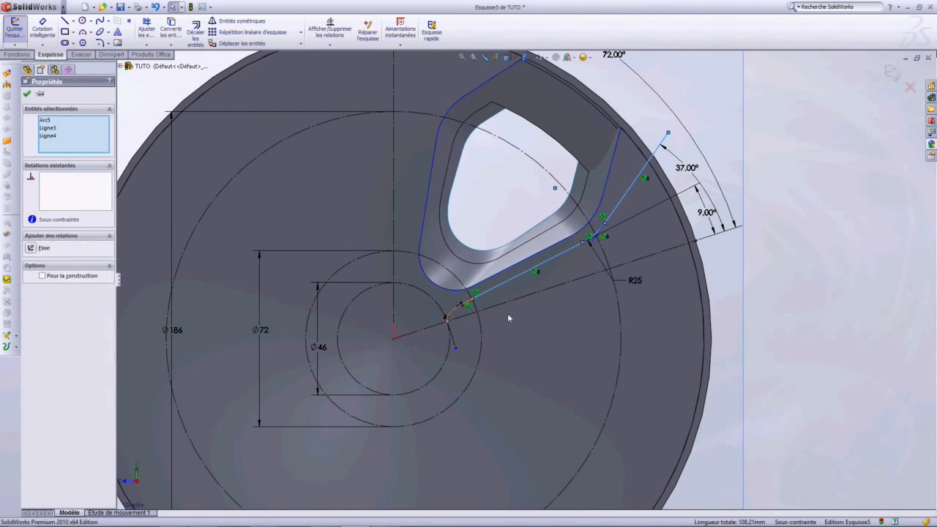
{"action": "left_click", "coordinate": [11, 54]}
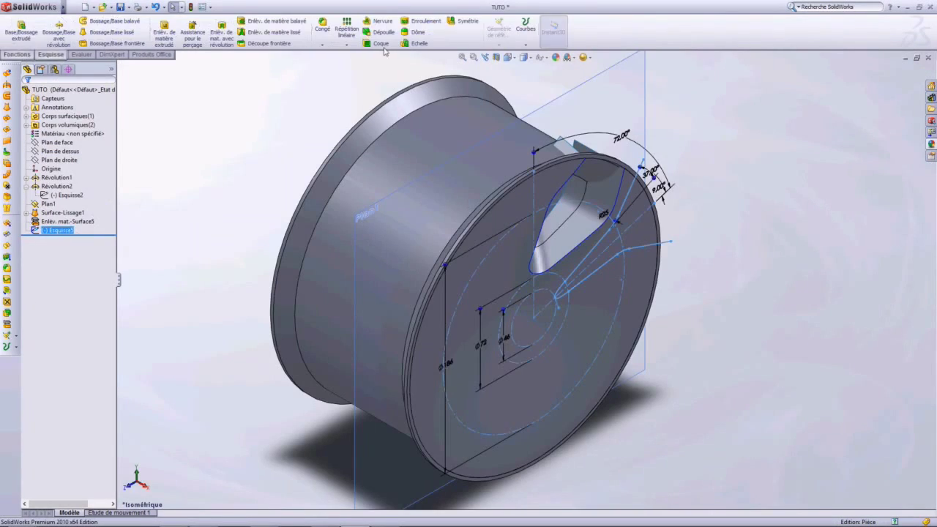
{"action": "left_click", "coordinate": [526, 29]}
{"action": "left_click", "coordinate": [556, 70]}
Step: Confirm the projected curve and draw a vertical reference line at 2°
{"action": "left_click", "coordinate": [581, 352]}
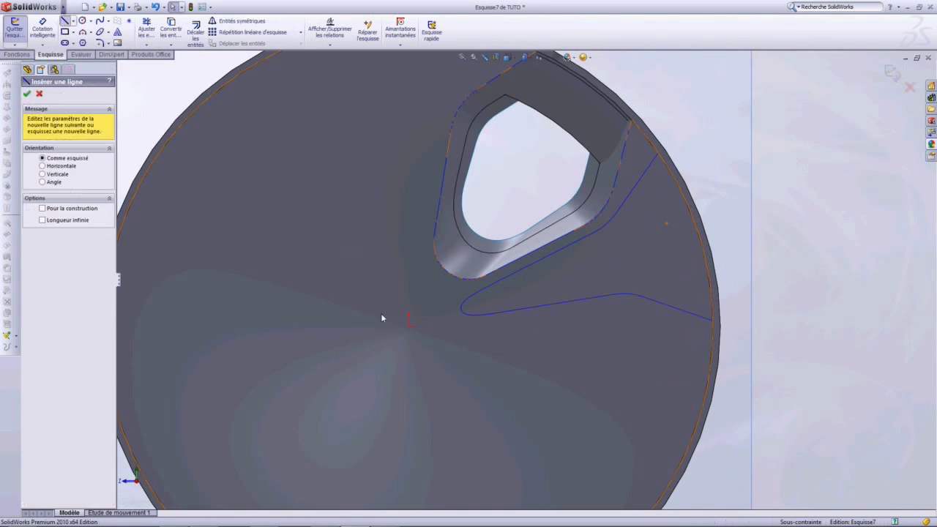
{"action": "left_click", "coordinate": [390, 202]}
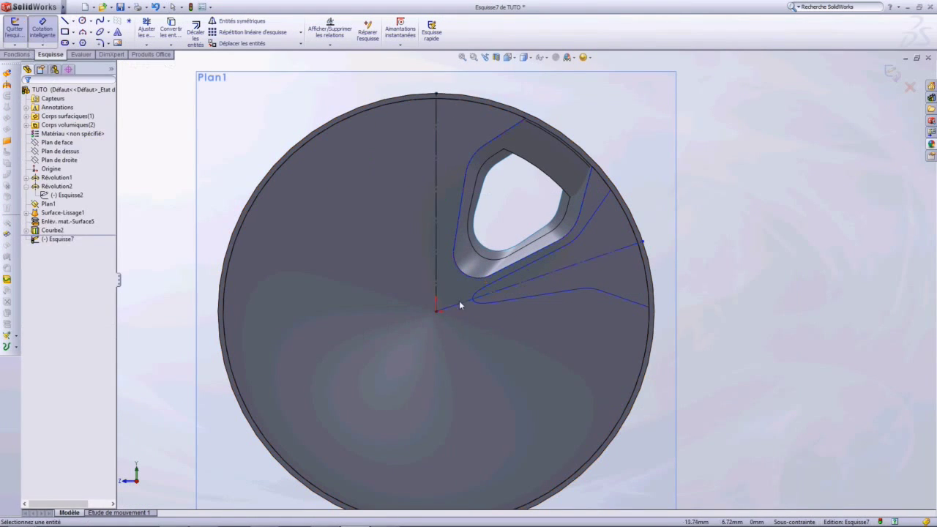
{"action": "scroll", "coordinate": [530, 280], "scroll_direction": "up", "scroll_amount": 2}
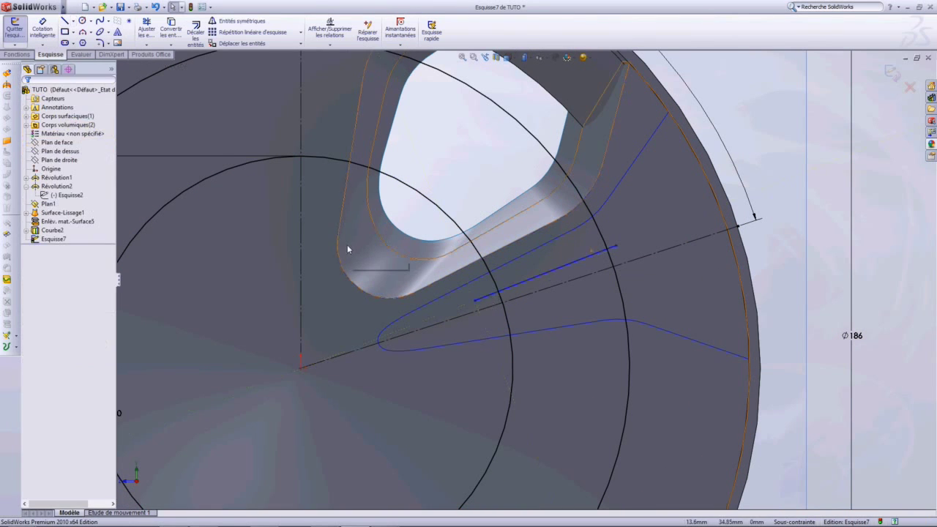
{"action": "key", "text": "Escape"}
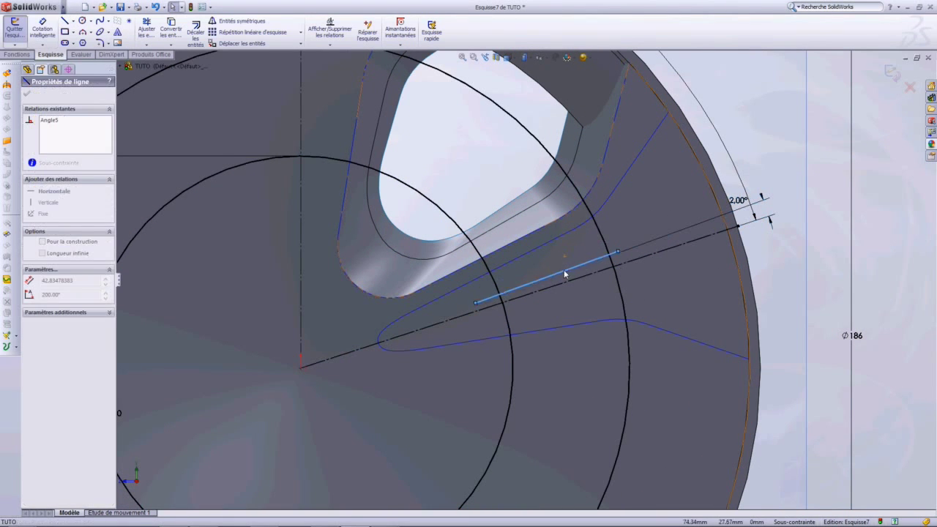
Step: Draw the new spoke line and dimension its angle, changing 40° to 20°
{"action": "left_click", "coordinate": [731, 109]}
{"action": "left_click", "coordinate": [770, 148]}
{"action": "type", "text": "40"}
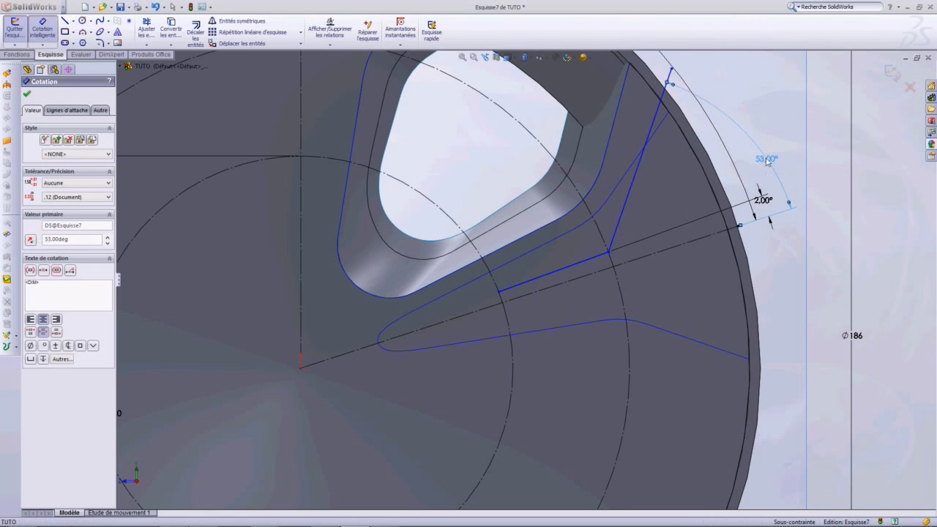
{"action": "key", "text": "Return"}
{"action": "middle_click_drag", "start_coordinate": [769, 147], "coordinate": [699, 180], "text": "ctrl"}
{"action": "double_click", "coordinate": [700, 190]}
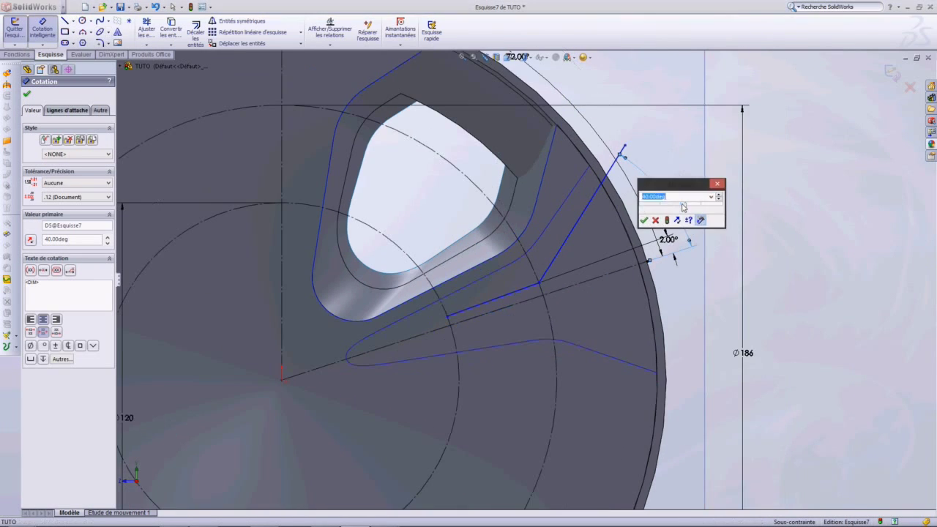
{"action": "type", "text": "20"}
{"action": "key", "text": "Return"}
Step: Round the corner with an R10 fillet and change the angle to 25°
{"action": "left_click", "coordinate": [100, 43]}
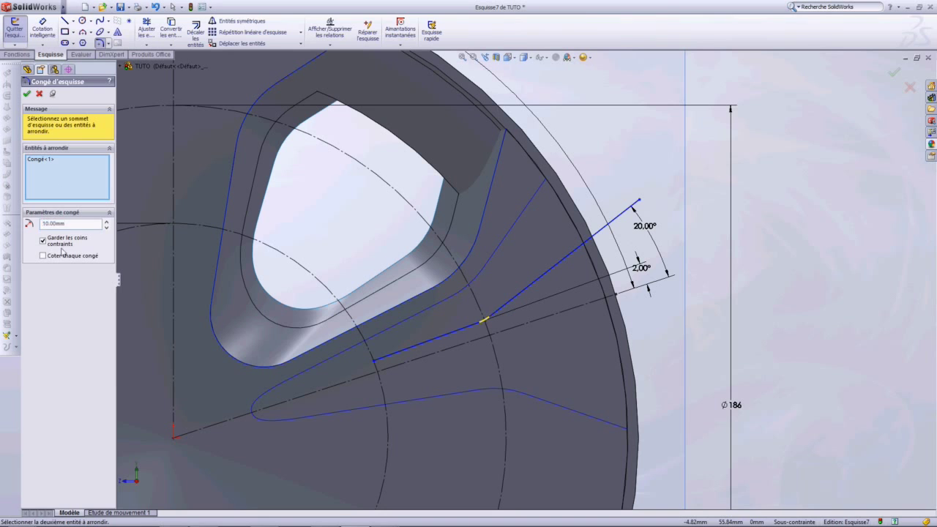
{"action": "left_click", "coordinate": [27, 94]}
{"action": "double_click", "coordinate": [644, 226]}
{"action": "type", "text": "25"}
{"action": "key", "text": "Return"}
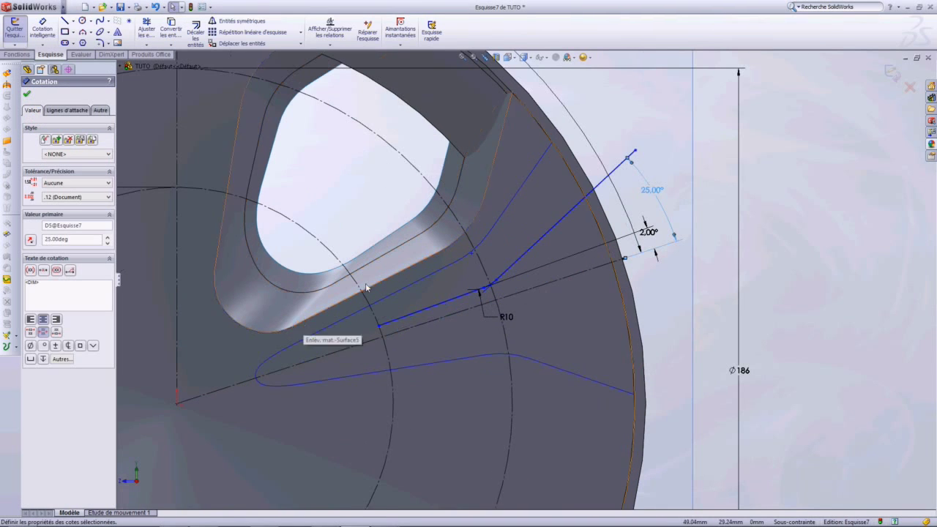
Step: Join the two lines with a three-point arc tangent to the adjoining line
{"action": "left_click", "coordinate": [487, 286]}
{"action": "left_click", "coordinate": [340, 348]}
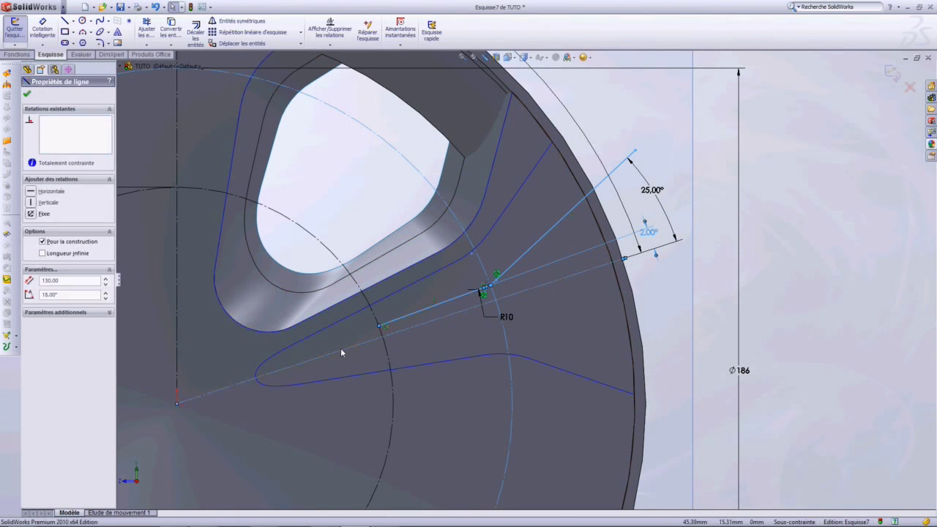
{"action": "left_click", "coordinate": [82, 31]}
{"action": "left_click", "coordinate": [402, 328]}
{"action": "key", "text": "Escape"}
{"action": "left_click", "coordinate": [410, 326]}
{"action": "left_click", "coordinate": [439, 329], "text": "ctrl"}
Step: Exit the sketch and loft a second surface through the two profiles
{"action": "left_click", "coordinate": [48, 249]}
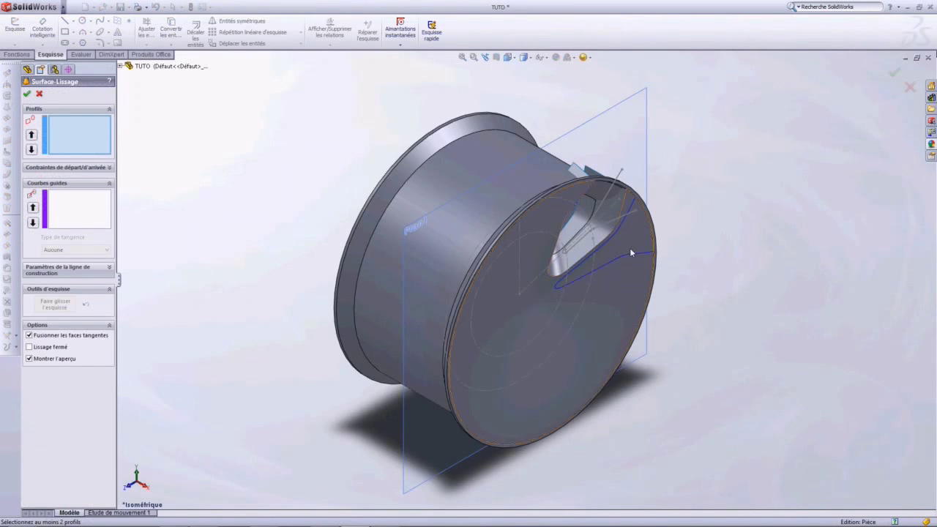
{"action": "left_click", "coordinate": [631, 253]}
{"action": "left_click", "coordinate": [578, 241]}
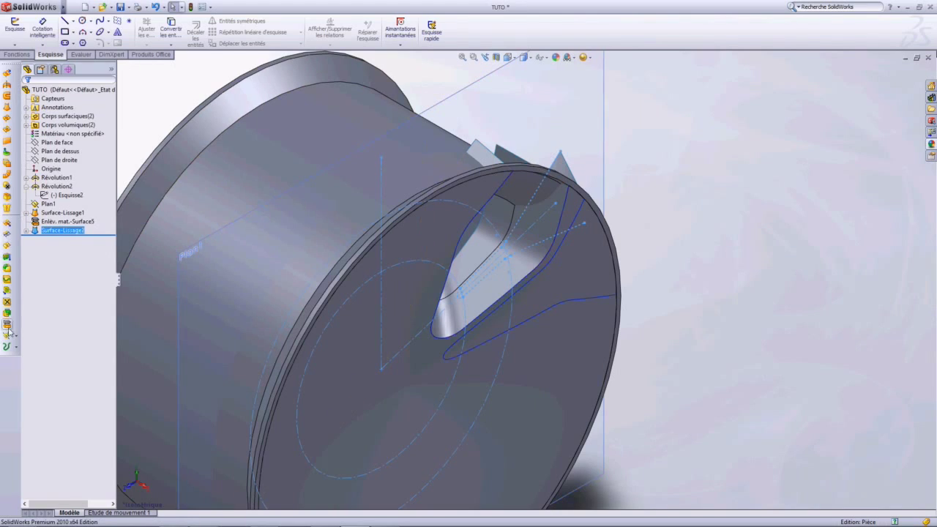
{"action": "left_click", "coordinate": [7, 325]}
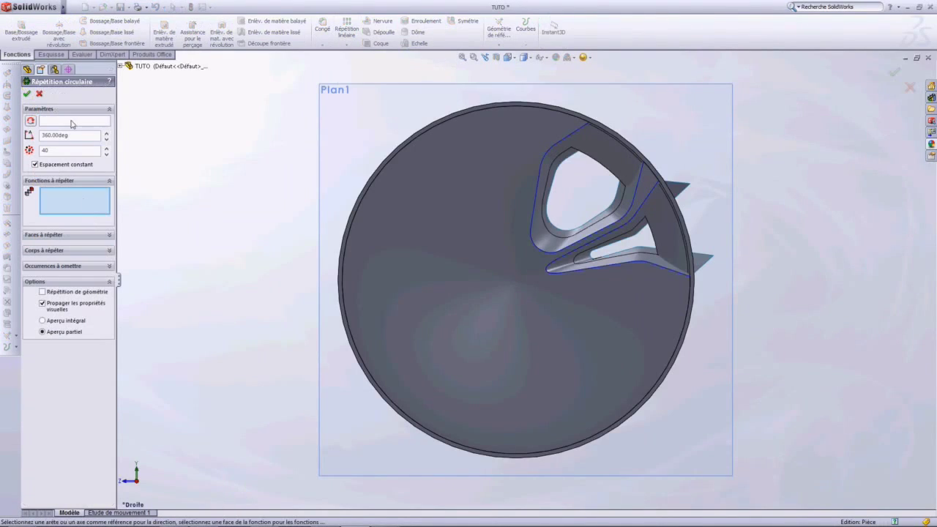
Step: Circular-pattern the spoke cut-out around the rim face axis at 72°
{"action": "left_click", "coordinate": [481, 261]}
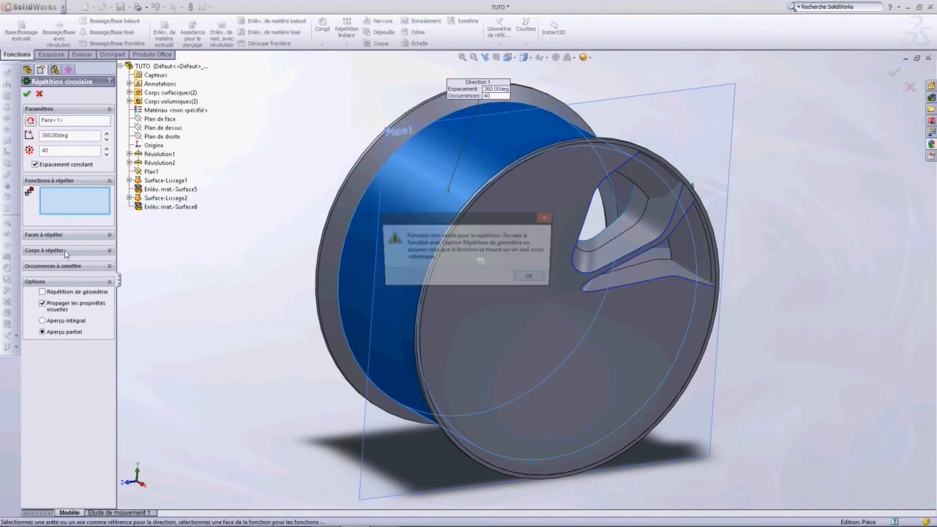
{"action": "left_click", "coordinate": [536, 280]}
{"action": "left_click", "coordinate": [157, 211]}
{"action": "type", "text": "72"}
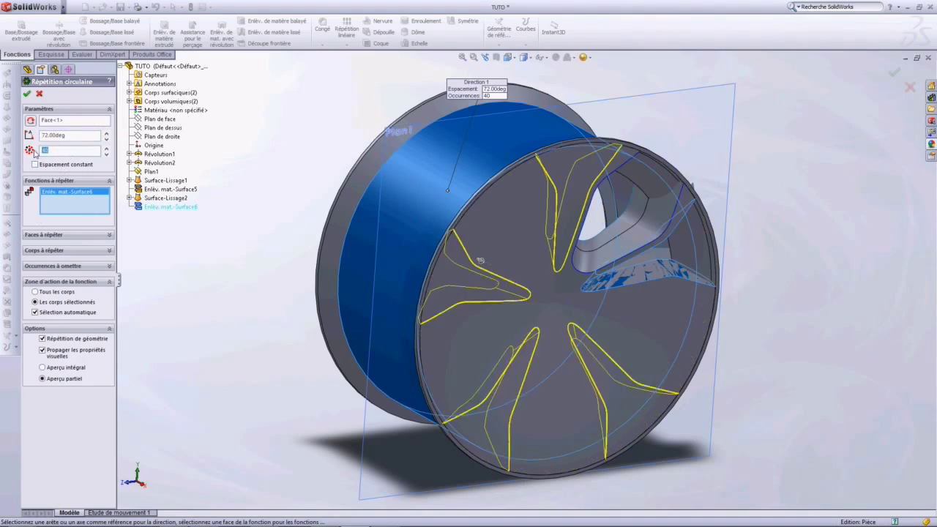
{"action": "mouse_move", "coordinate": [481, 262]}
{"action": "middle_mouse_down"}
{"action": "mouse_move", "coordinate": [536, 234]}
{"action": "mouse_move", "coordinate": [383, 307]}
{"action": "mouse_move", "coordinate": [487, 252]}
{"action": "middle_mouse_up"}
{"action": "key", "text": "Return"}
Step: Delete the leftover surface bodies
{"action": "left_click", "coordinate": [6, 302]}
{"action": "left_click", "coordinate": [539, 264]}
{"action": "key", "text": "Return"}
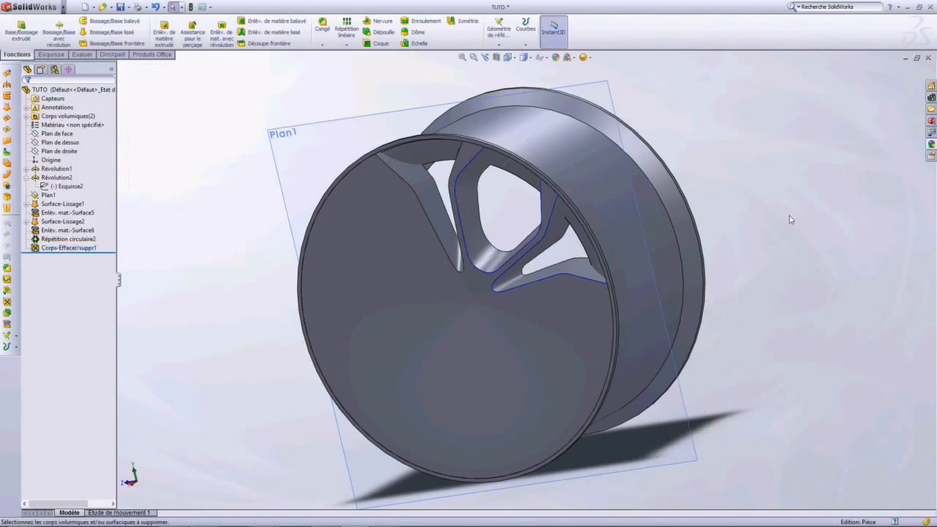
Step: Sketch a 72° wedge on Plan1 with an R130 circle enclosing the wheel
{"action": "key", "text": "l"}
{"action": "left_click", "coordinate": [516, 279]}
{"action": "left_click", "coordinate": [678, 227]}
{"action": "left_click", "coordinate": [659, 138]}
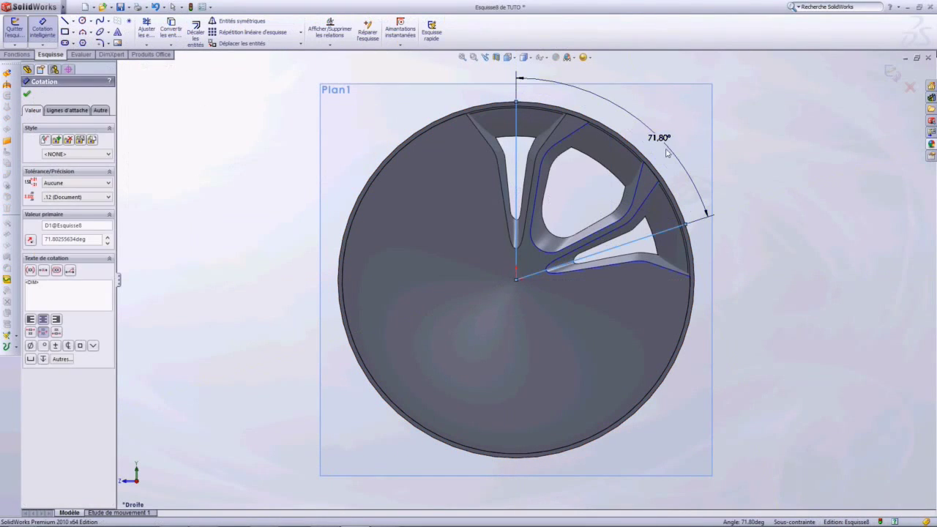
{"action": "left_click", "coordinate": [82, 20]}
{"action": "left_click", "coordinate": [516, 278]}
{"action": "left_click", "coordinate": [515, 101]}
{"action": "left_click", "coordinate": [17, 54]}
Step: Extrude-cut the sketch through all, leaving only the single 72° spoke wedge
{"action": "left_click", "coordinate": [164, 33]}
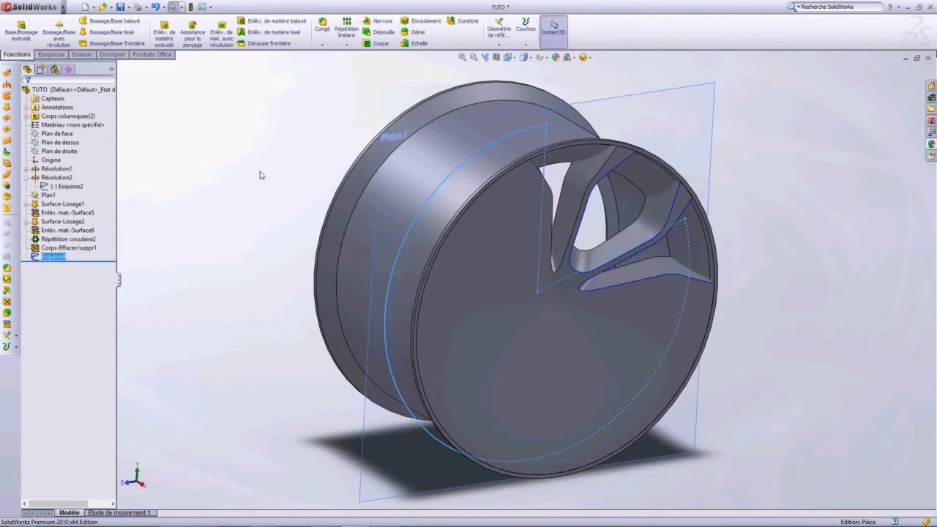
{"action": "left_click", "coordinate": [27, 93]}
{"action": "middle_click_drag", "start_coordinate": [727, 261], "coordinate": [740, 180]}
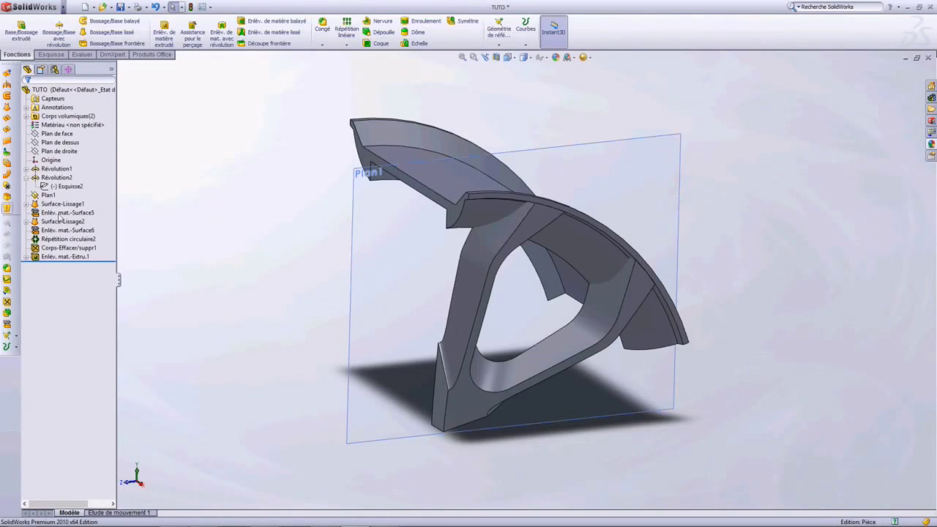
{"action": "left_click", "coordinate": [322, 30]}
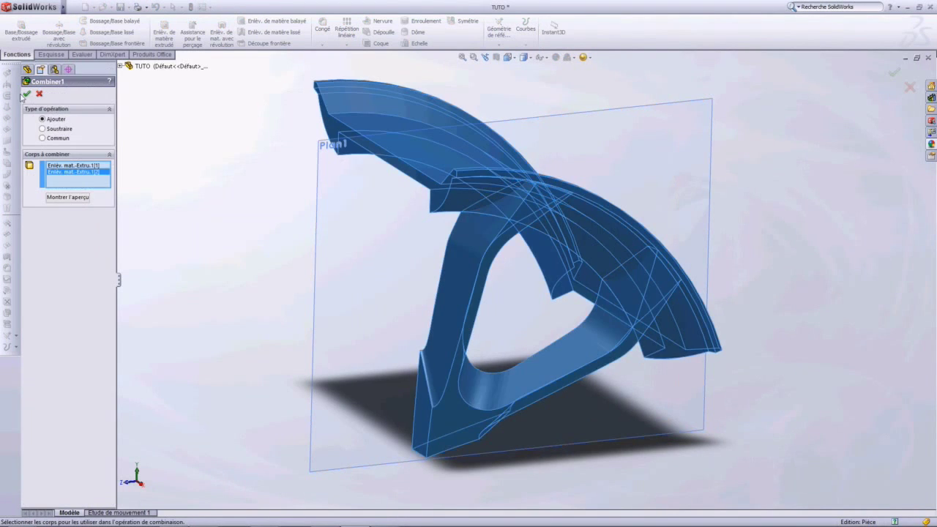
Step: Fillet the spoke edges on both sides of the wedge
{"action": "left_click", "coordinate": [487, 439]}
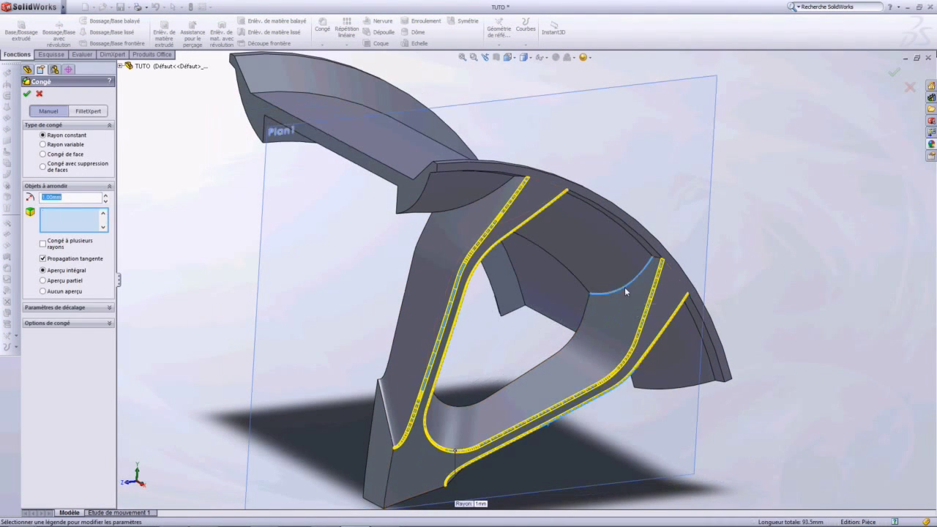
{"action": "middle_click_drag", "start_coordinate": [672, 307], "coordinate": [372, 155]}
{"action": "middle_click_drag", "start_coordinate": [459, 156], "coordinate": [581, 220]}
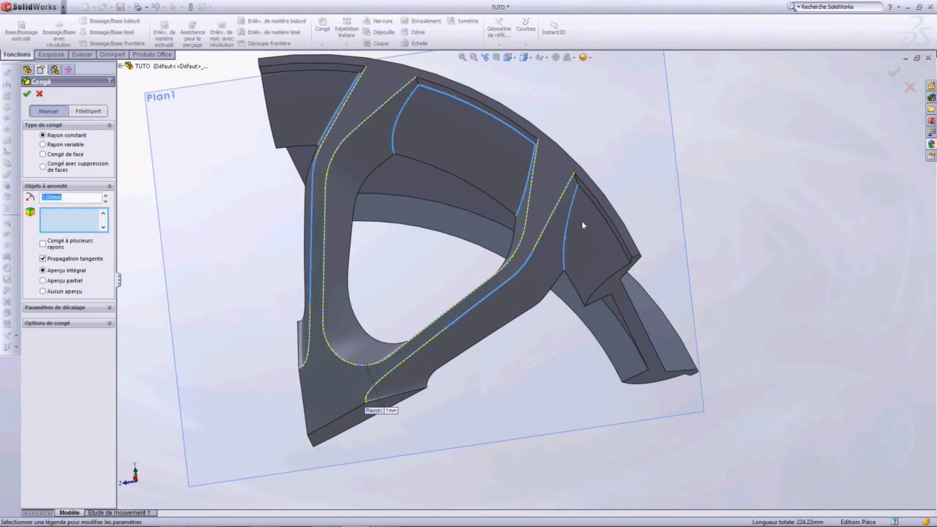
{"action": "left_click", "coordinate": [581, 221]}
{"action": "left_click", "coordinate": [26, 94]}
Step: Create reference plane Plan2 through the spoke's hub end and sketch on it
{"action": "mouse_move", "coordinate": [417, 271]}
{"action": "middle_mouse_down"}
{"action": "mouse_move", "coordinate": [694, 425]}
{"action": "mouse_move", "coordinate": [486, 42]}
{"action": "middle_mouse_up"}
{"action": "left_click", "coordinate": [486, 42]}
{"action": "left_click", "coordinate": [16, 83]}
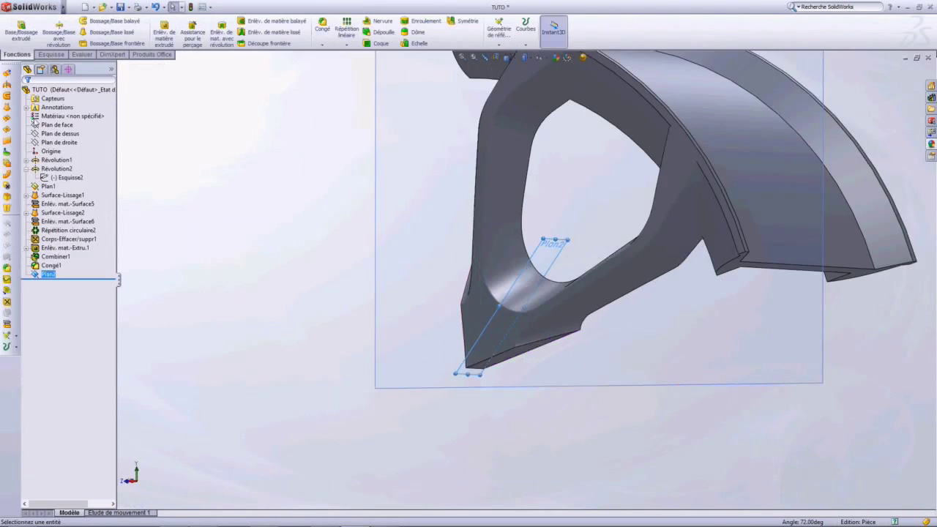
{"action": "left_click", "coordinate": [613, 395]}
Step: Bend the spline into a curve and close the hub-edge profile with straight lines
{"action": "scroll", "coordinate": [614, 395], "scroll_direction": "down", "scroll_amount": 3}
{"action": "left_click", "coordinate": [554, 265]}
{"action": "left_click_drag", "start_coordinate": [554, 266], "coordinate": [575, 242]}
{"action": "left_click", "coordinate": [534, 241]}
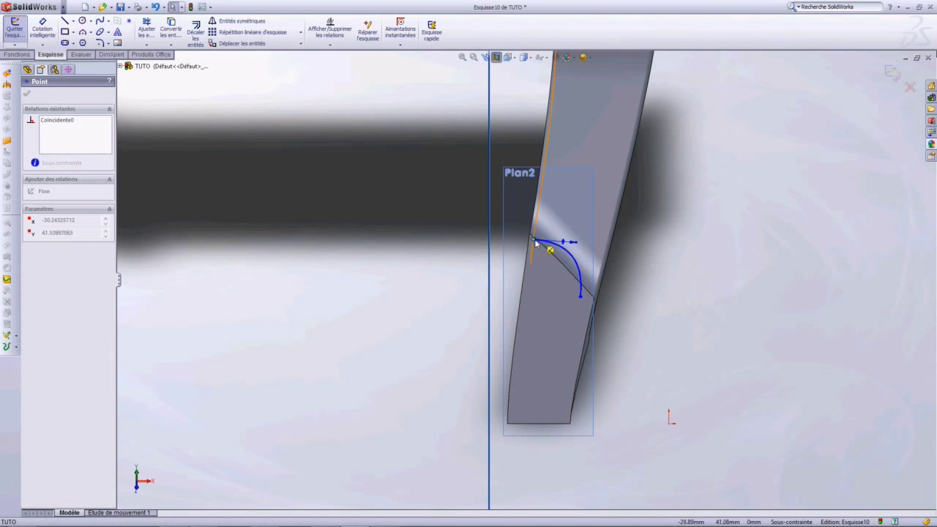
{"action": "scroll", "coordinate": [558, 252], "scroll_direction": "down", "scroll_amount": 2}
{"action": "key", "text": "l"}
{"action": "left_click", "coordinate": [517, 229]}
{"action": "left_click", "coordinate": [509, 335]}
{"action": "left_click", "coordinate": [592, 314]}
{"action": "middle_click_drag", "start_coordinate": [592, 321], "coordinate": [619, 378]}
{"action": "middle_click_drag", "start_coordinate": [595, 272], "coordinate": [519, 415]}
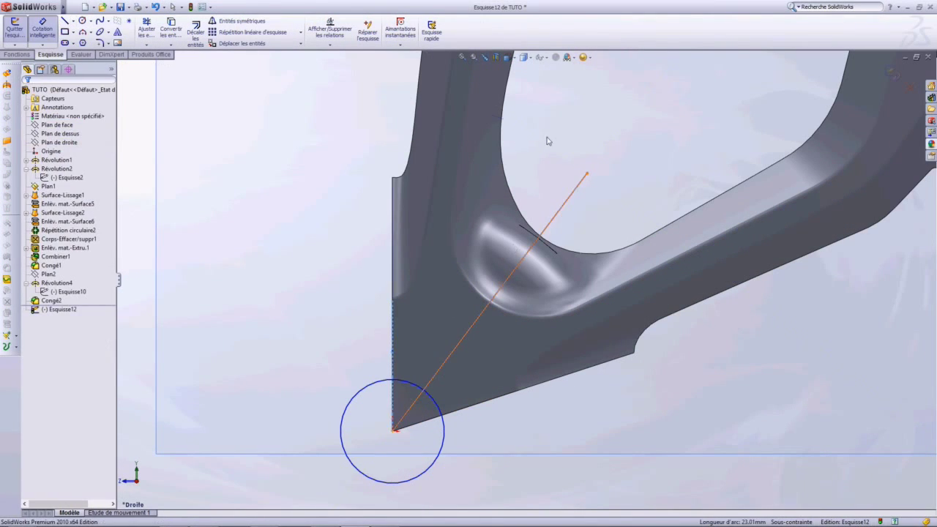
Step: Set the 36° hole angle and Ø30 bore, then cut the bore and Ø8/Ø4 holes
{"action": "left_click", "coordinate": [547, 141]}
{"action": "type", "text": "36"}
{"action": "key", "text": "Return"}
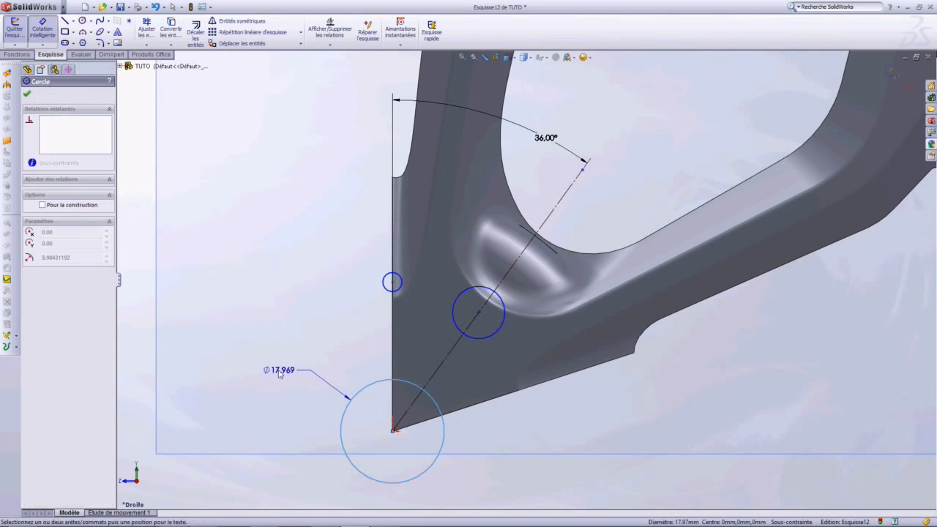
{"action": "key", "text": "Return"}
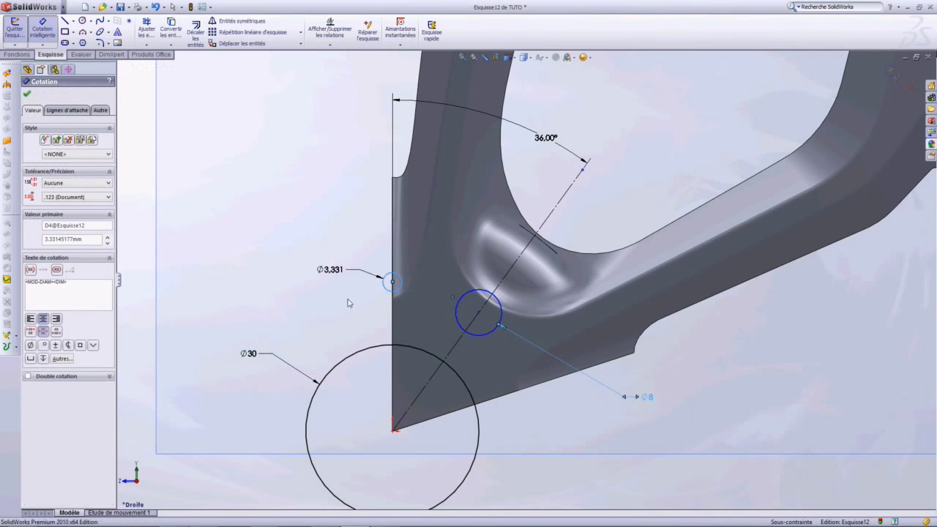
{"action": "left_click", "coordinate": [548, 219], "text": "ctrl"}
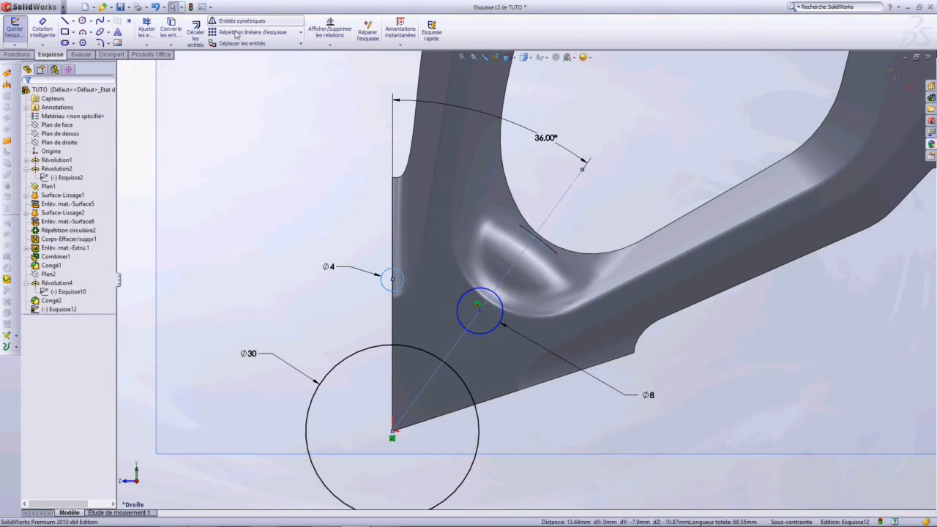
{"action": "left_click", "coordinate": [155, 39]}
{"action": "key", "text": "Return"}
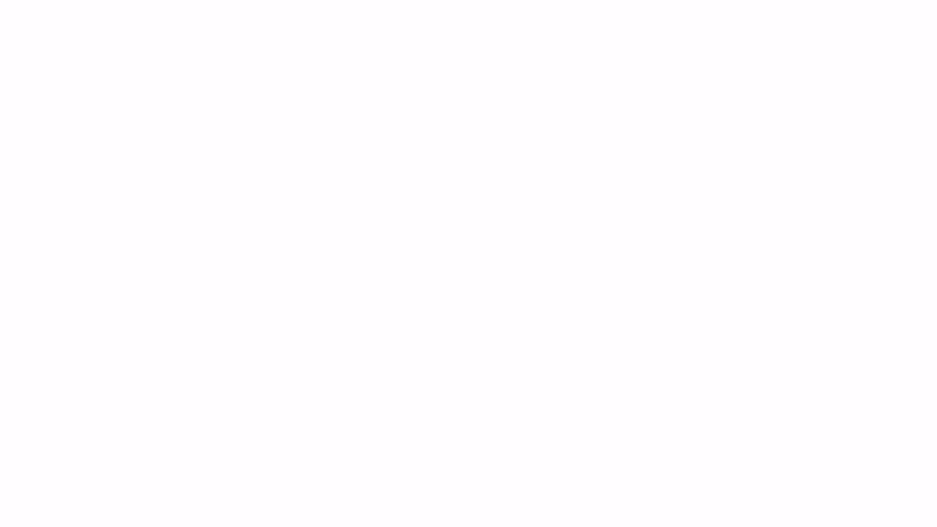
Step: Mirror the spoke wedge body across its side face
{"action": "left_click", "coordinate": [443, 344]}
{"action": "left_click", "coordinate": [17, 54]}
{"action": "left_click", "coordinate": [461, 20]}
{"action": "left_click", "coordinate": [85, 177]}
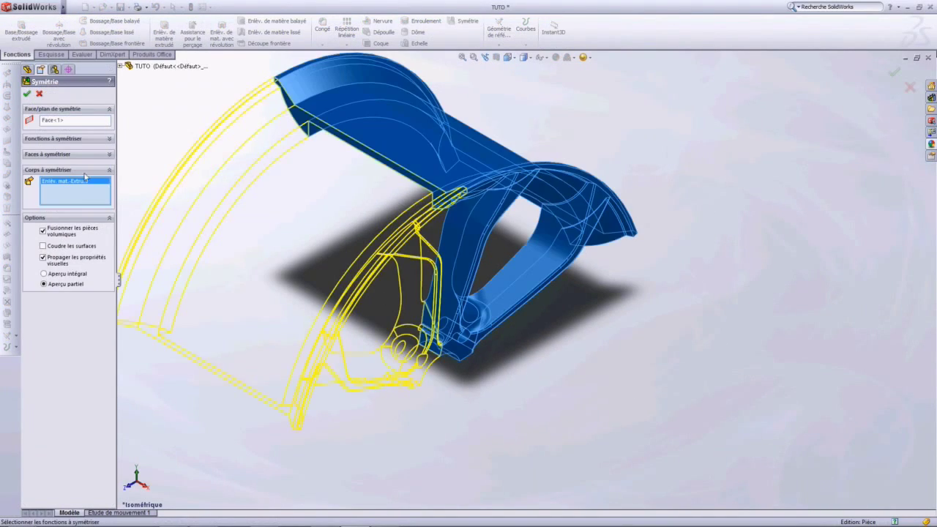
{"action": "left_click", "coordinate": [27, 95]}
Step: Repeat the mirror on the resulting pieces until the five-spoke wheel is complete
{"action": "left_click", "coordinate": [467, 21]}
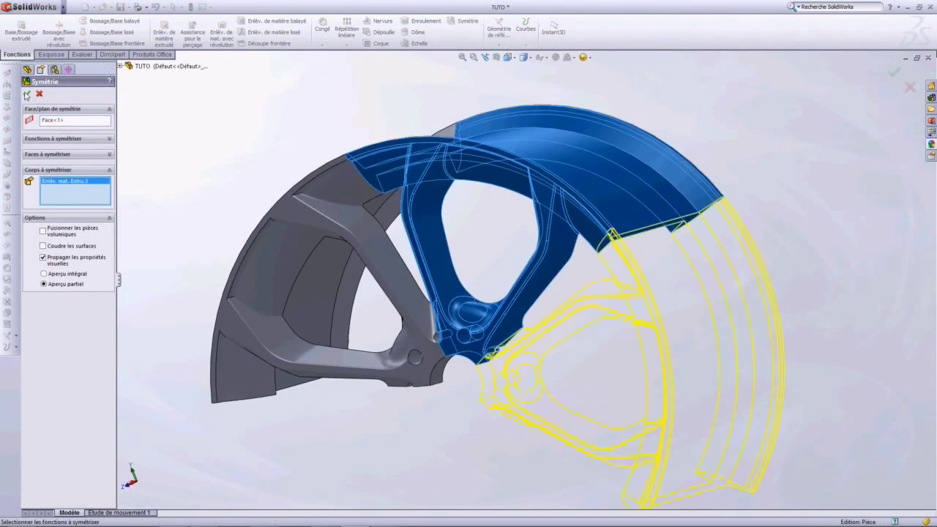
{"action": "key", "text": "Return"}
{"action": "left_click", "coordinate": [463, 21]}
{"action": "key", "text": "Return"}
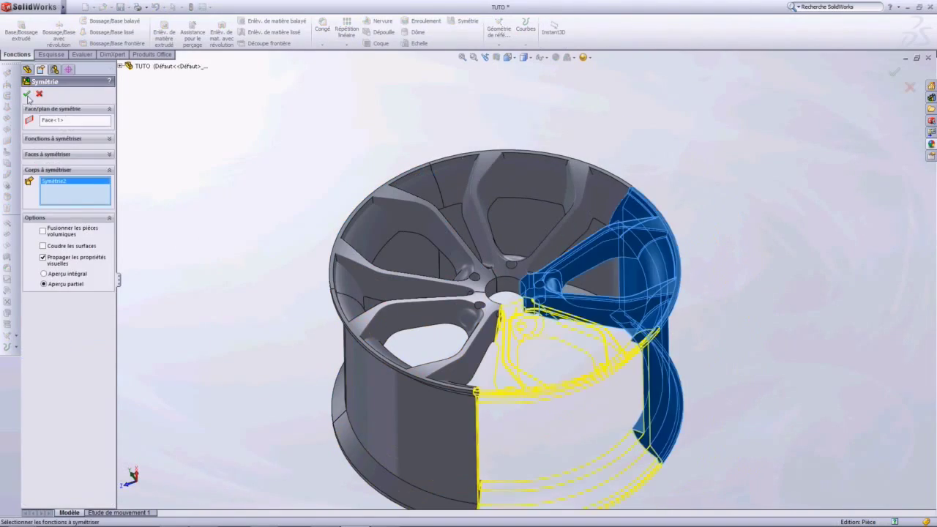
{"action": "key", "text": "Return"}
{"action": "left_click", "coordinate": [6, 316]}
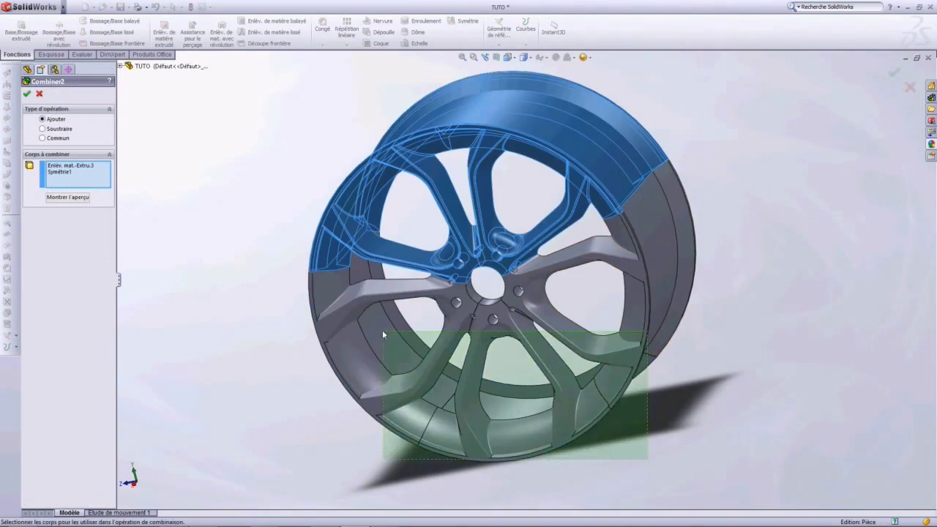